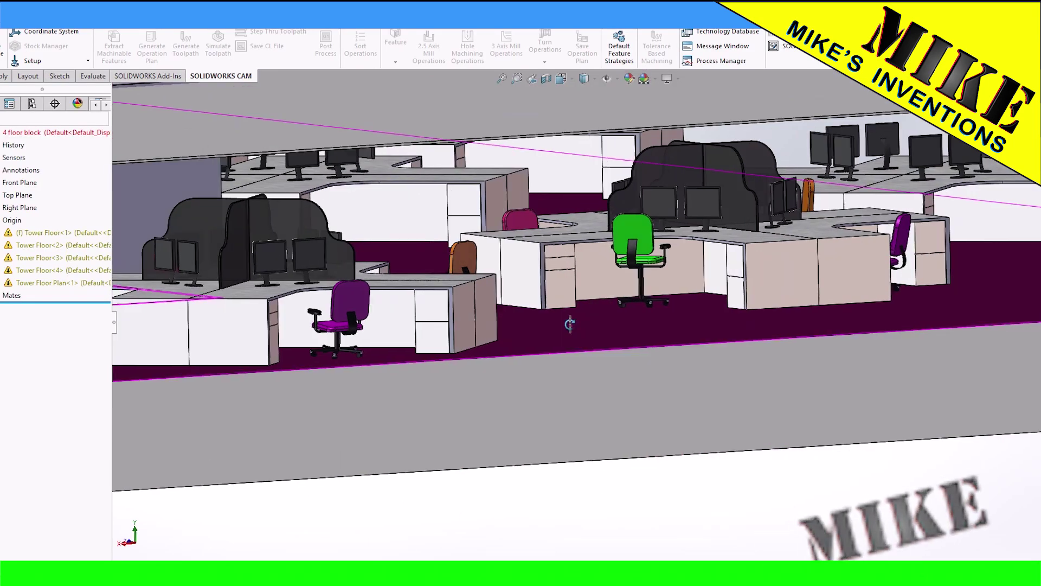
# - Zoom out to show more of the 4 floor block's furnished tower floors and desks
pyautogui.scroll(8, 571, 328)
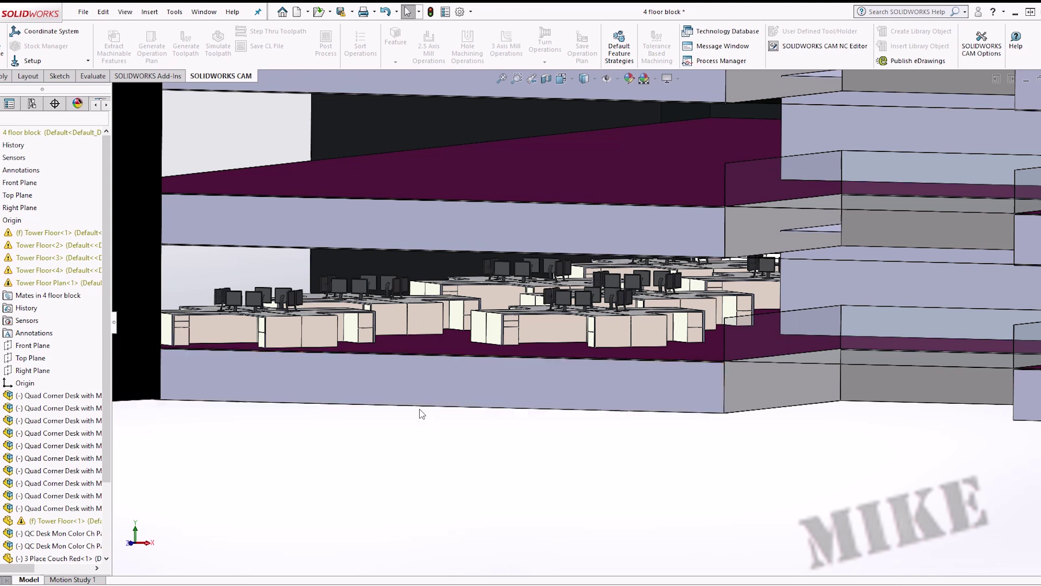
# - Add a walk-through on the Tower Floor Plan floor face at 65in eye height and start it
pyautogui.click(125, 12)
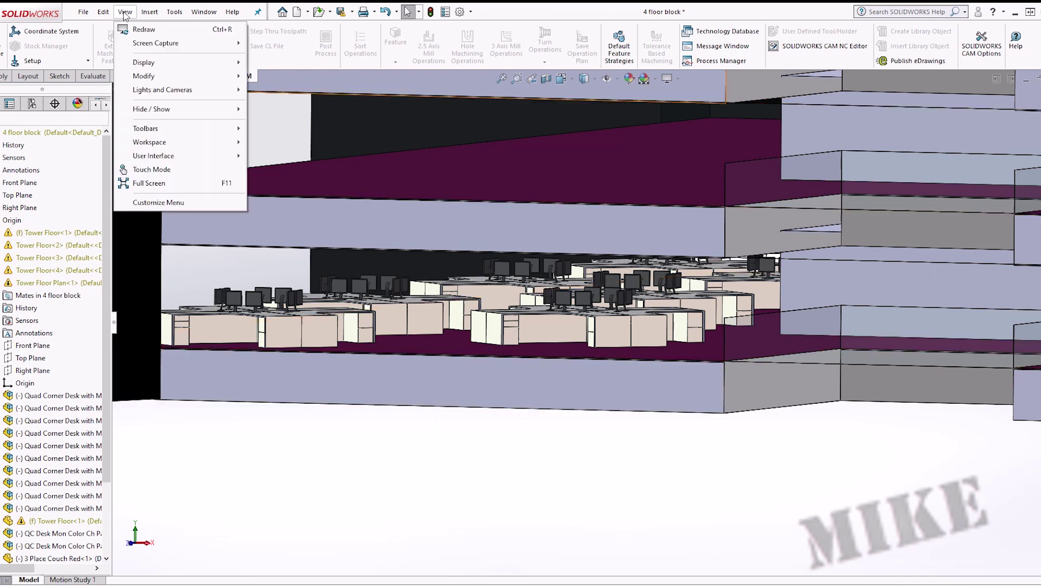
pyautogui.moveTo(194, 91)
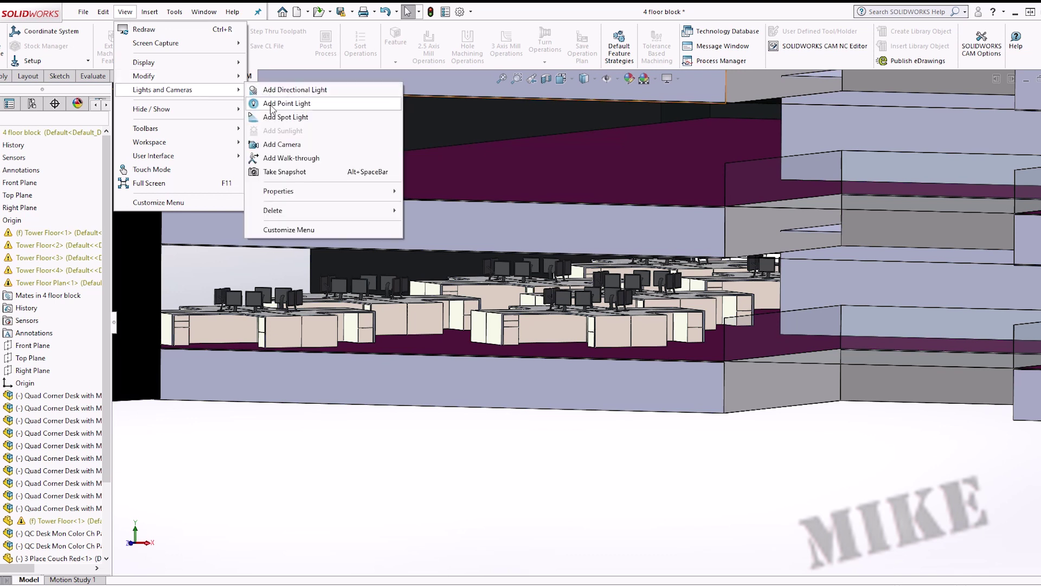
pyautogui.click(291, 158)
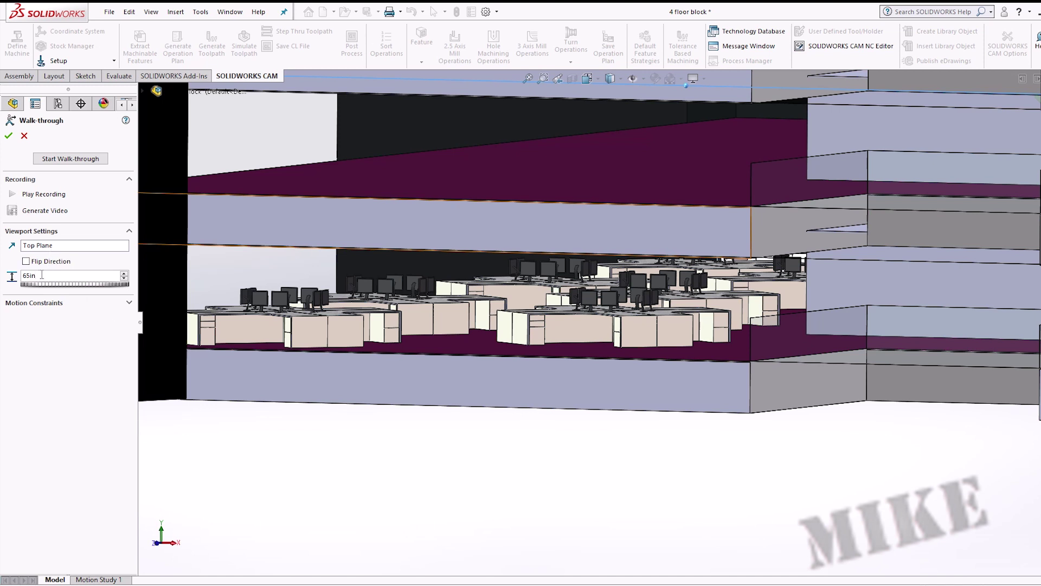
pyautogui.click(69, 247)
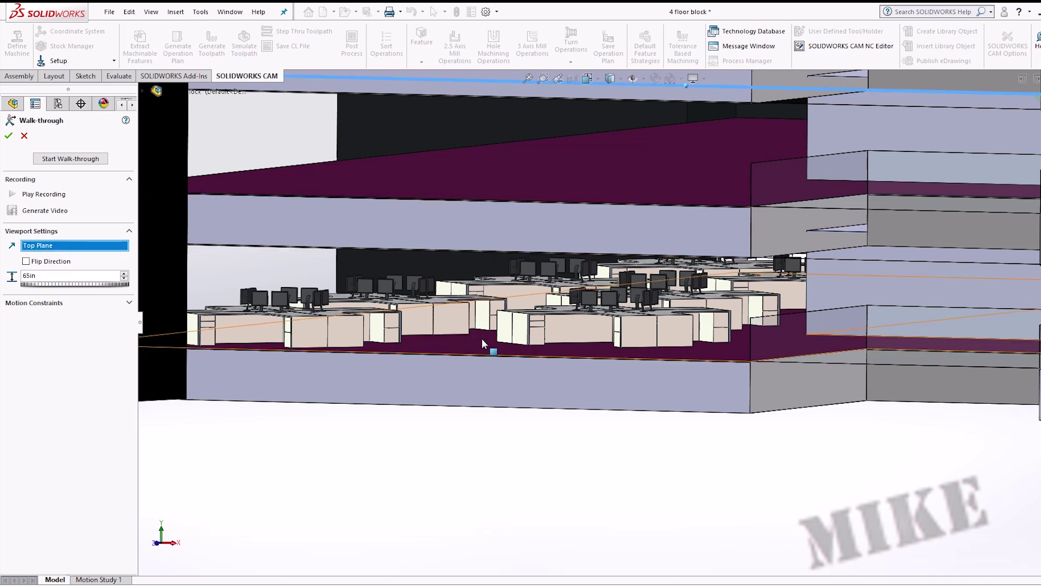
pyautogui.click(450, 342)
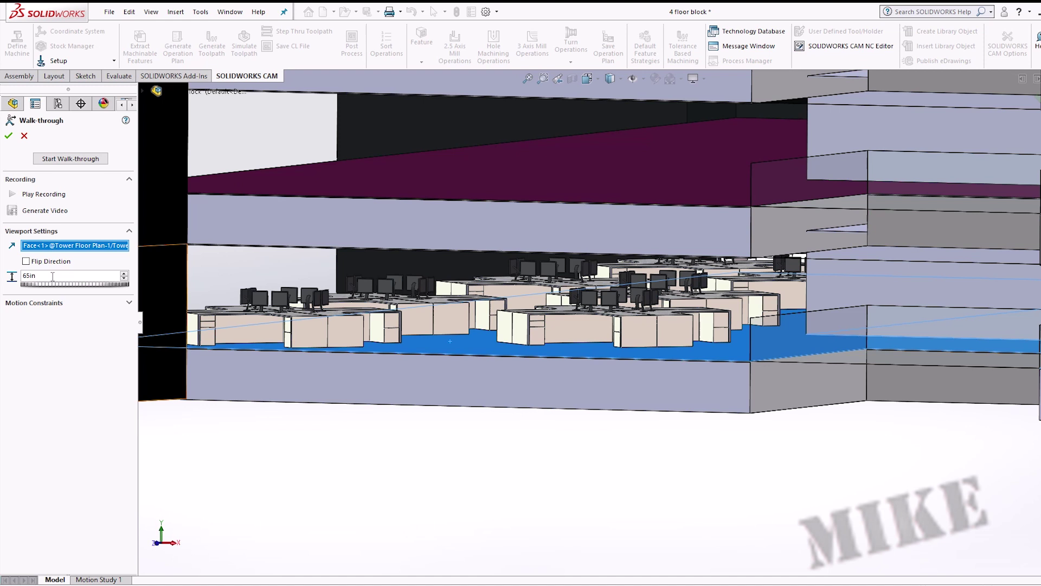
pyautogui.click(70, 272)
pyautogui.click(127, 302)
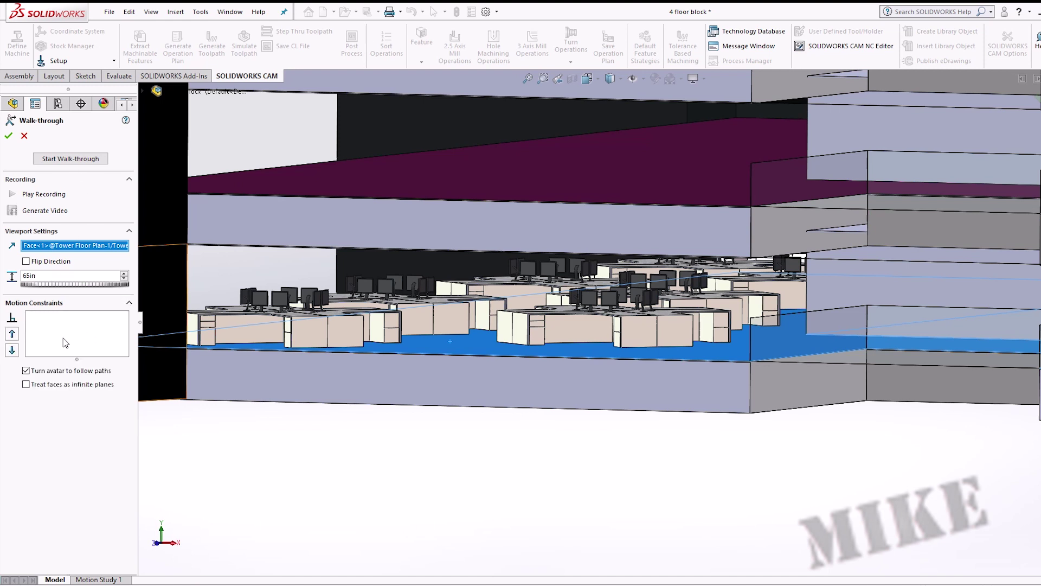
pyautogui.click(129, 303)
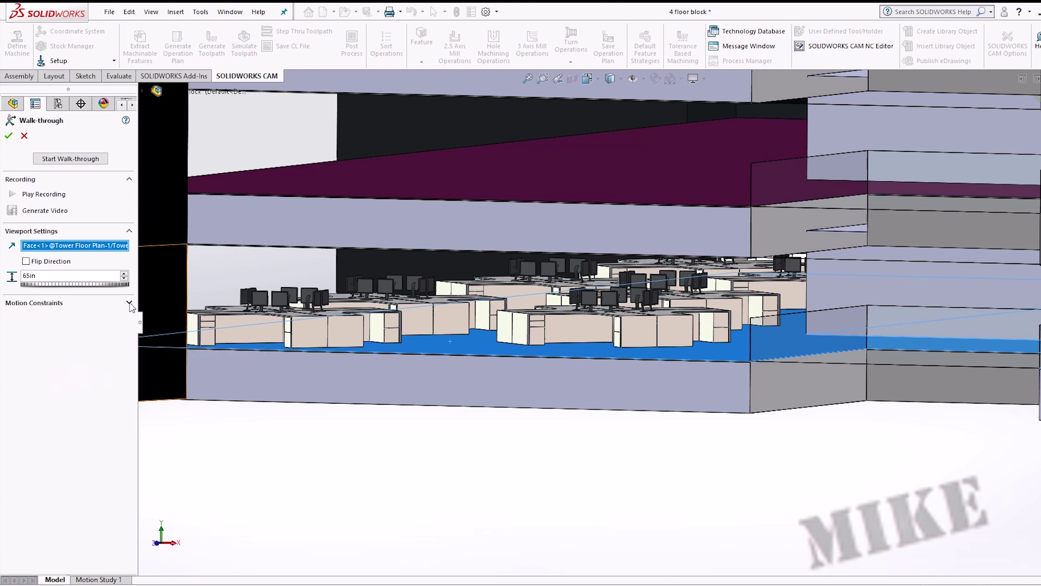
pyautogui.click(76, 159)
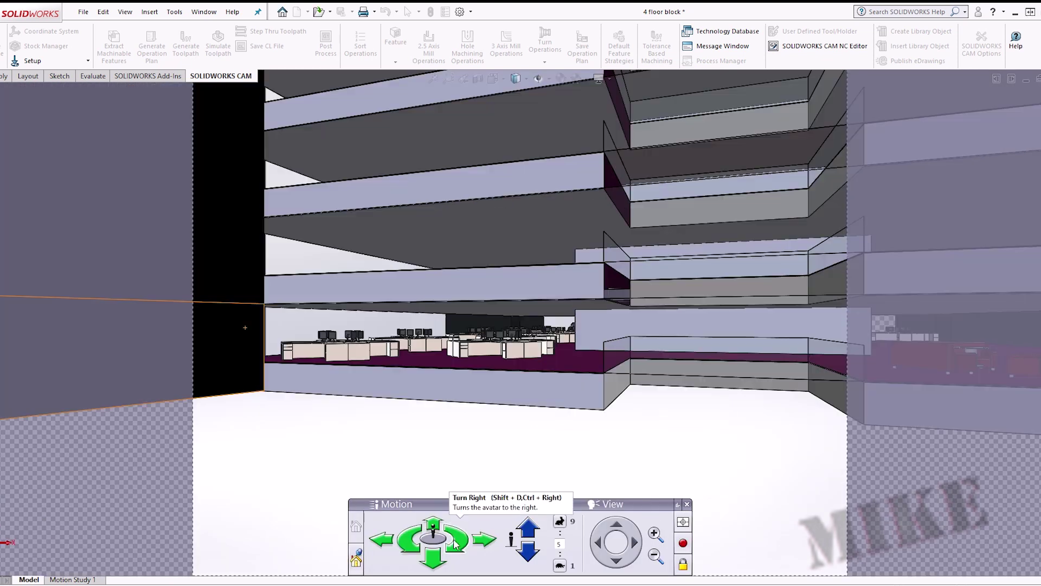
# - Turn right and walk forward past the central column and desks toward the far wall
pyautogui.click(481, 542)
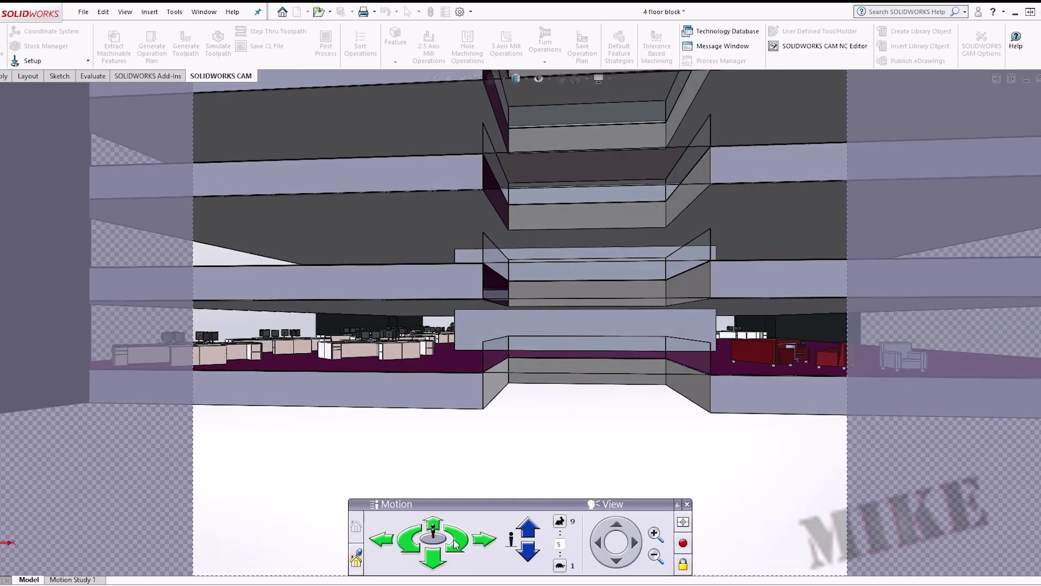
pyautogui.click(455, 544)
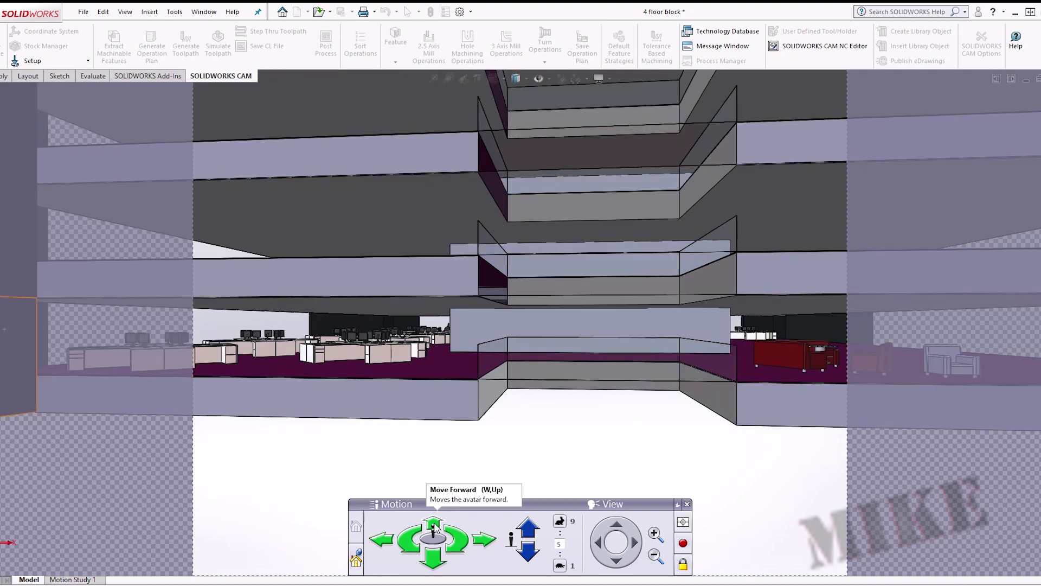
pyautogui.click(434, 525)
pyautogui.click(434, 525)
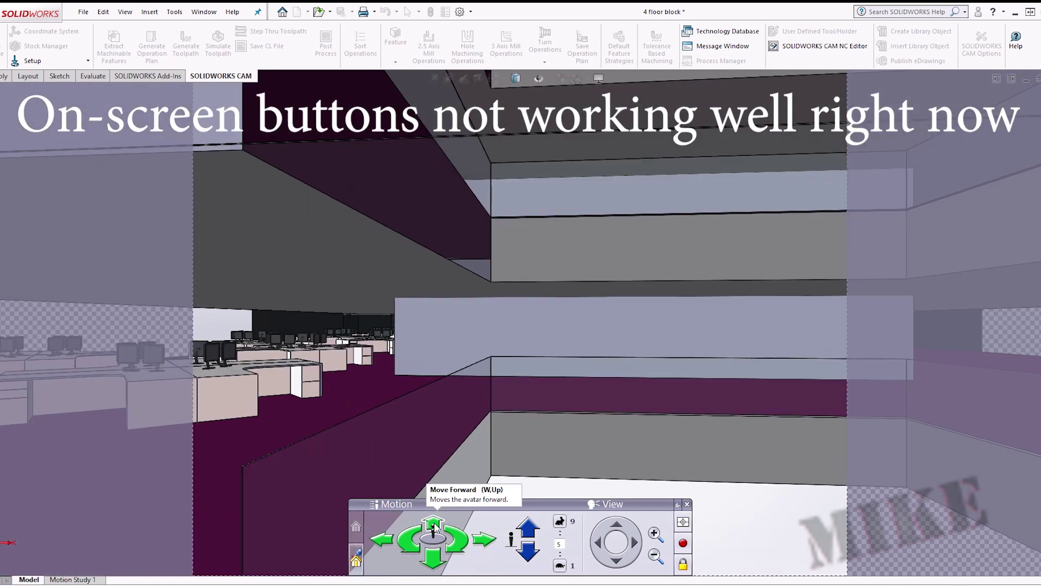
pyautogui.click(434, 525)
pyautogui.click(433, 525)
pyautogui.click(433, 525)
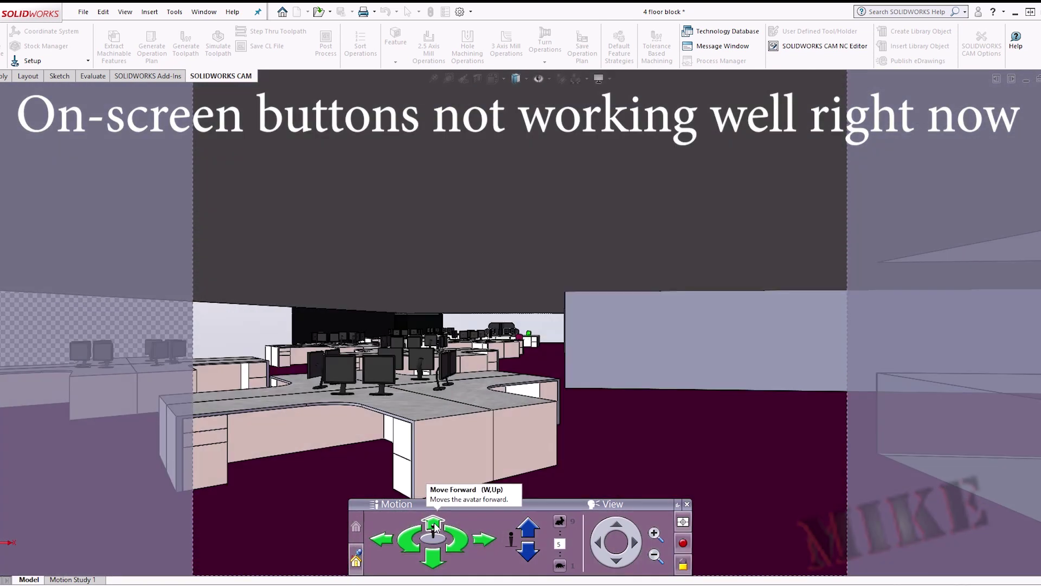
pyautogui.click(434, 525)
pyautogui.click(434, 525)
pyautogui.click(434, 525)
pyautogui.click(434, 524)
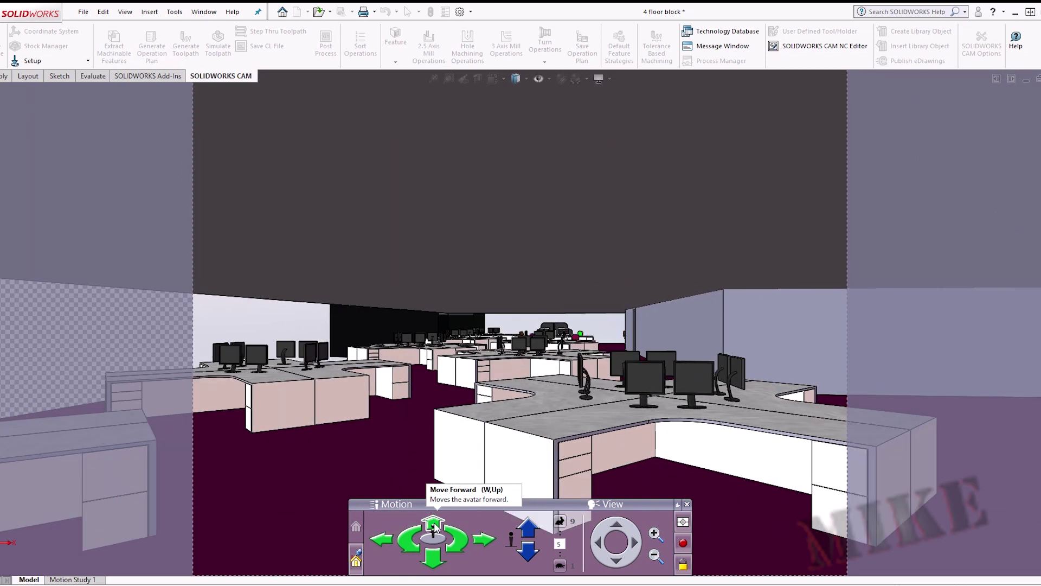
pyautogui.click(434, 525)
pyautogui.click(434, 525)
pyautogui.click(433, 525)
pyautogui.click(434, 524)
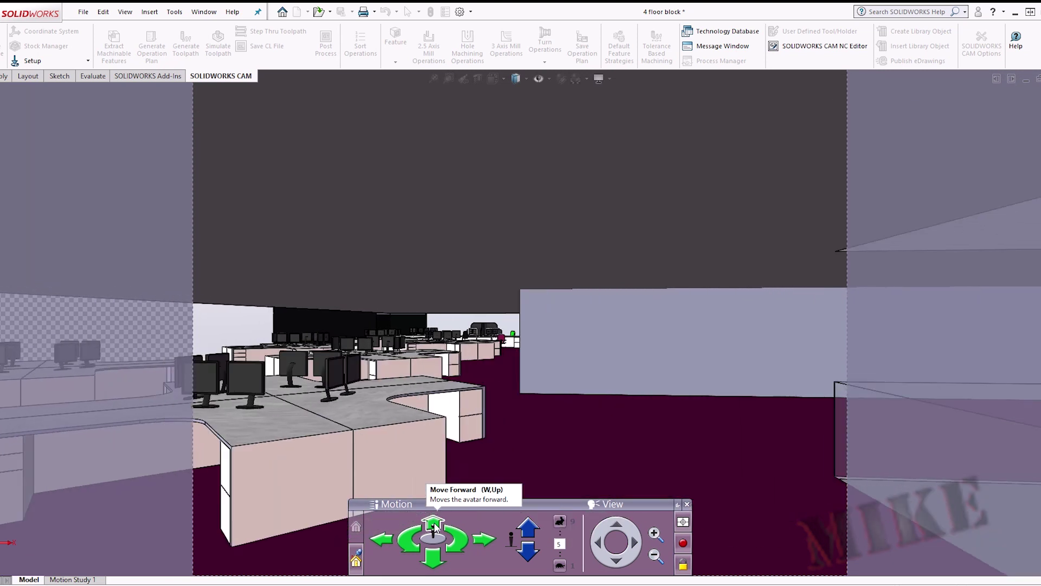
pyautogui.click(434, 525)
pyautogui.click(433, 525)
pyautogui.click(434, 525)
pyautogui.click(434, 525)
pyautogui.click(434, 525)
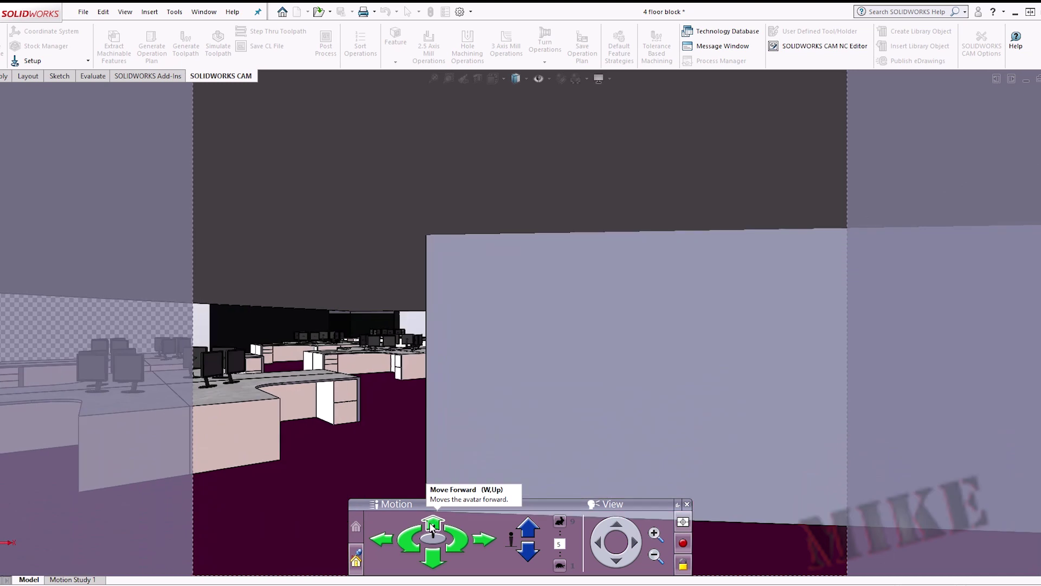
# - Step left to clear the wall, then turn the view left and back right
pyautogui.click(389, 537)
pyautogui.click(390, 538)
pyautogui.click(390, 538)
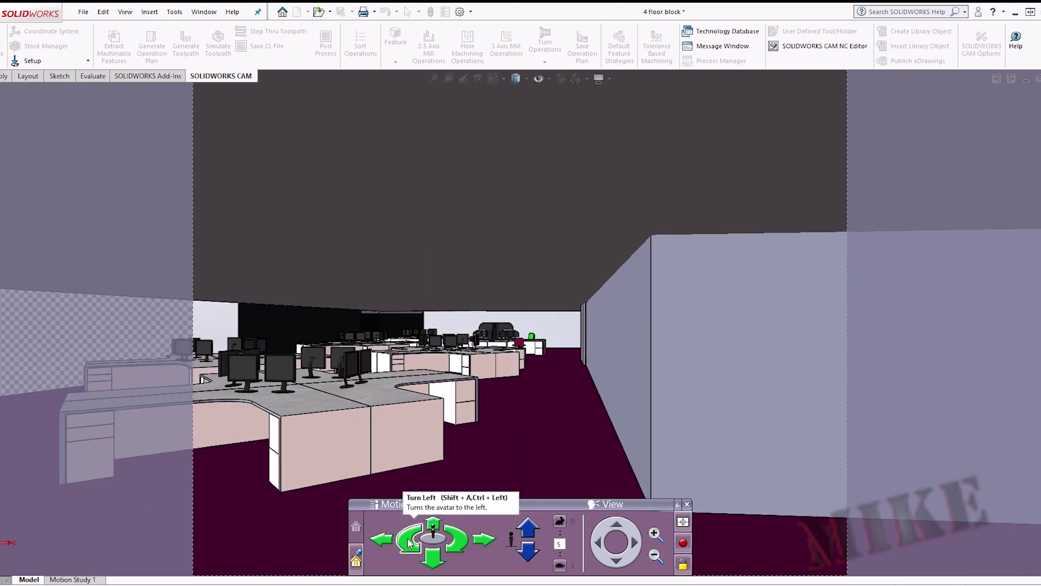
pyautogui.click(409, 542)
pyautogui.click(408, 542)
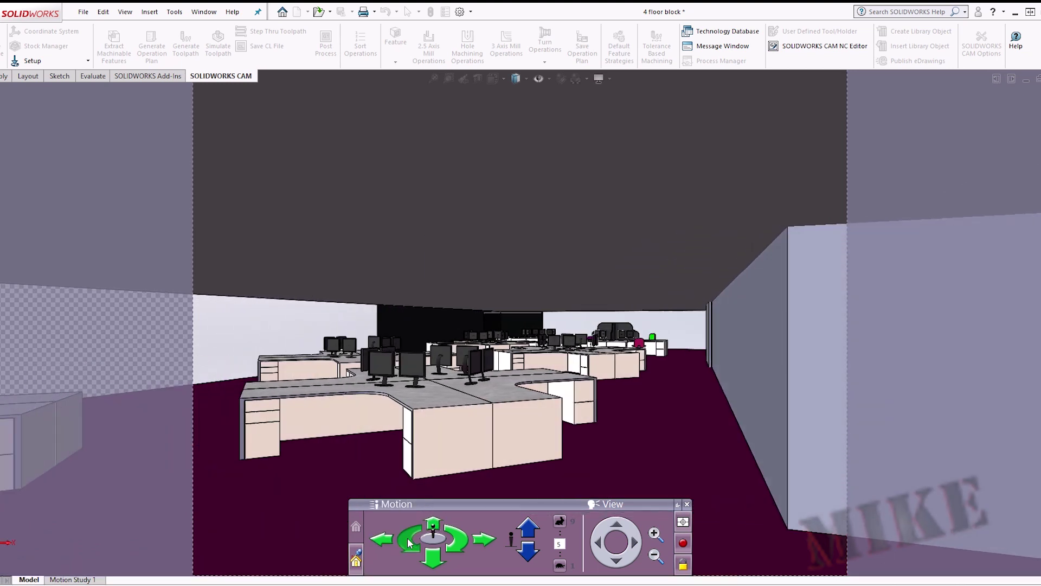
pyautogui.click(409, 542)
pyautogui.click(408, 542)
pyautogui.click(455, 545)
pyautogui.click(455, 545)
pyautogui.click(454, 545)
pyautogui.click(454, 545)
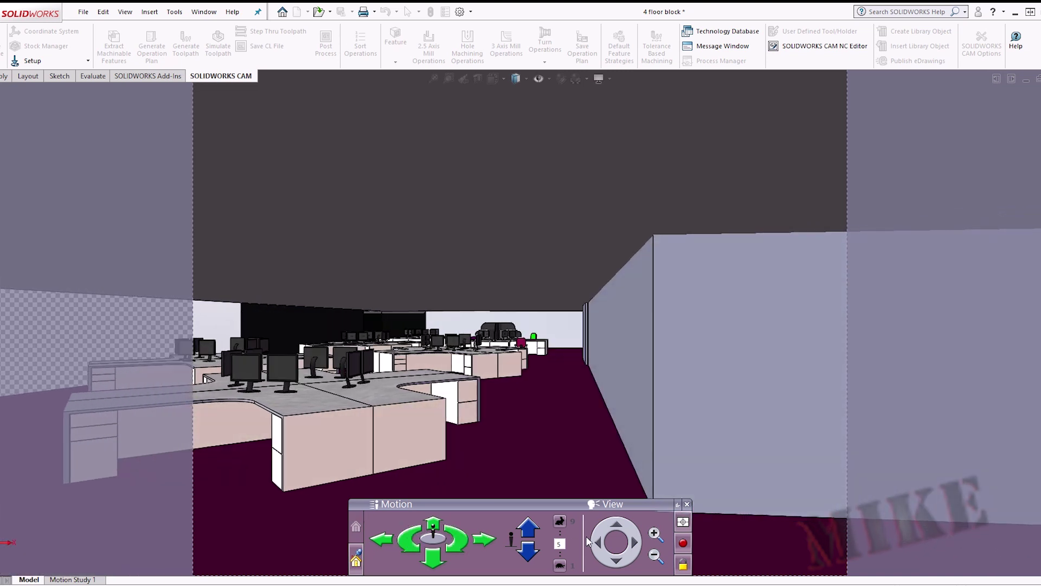
# - Lower the walking speed, rise into the floor above, then drop back to the desk floor
pyautogui.click(560, 565)
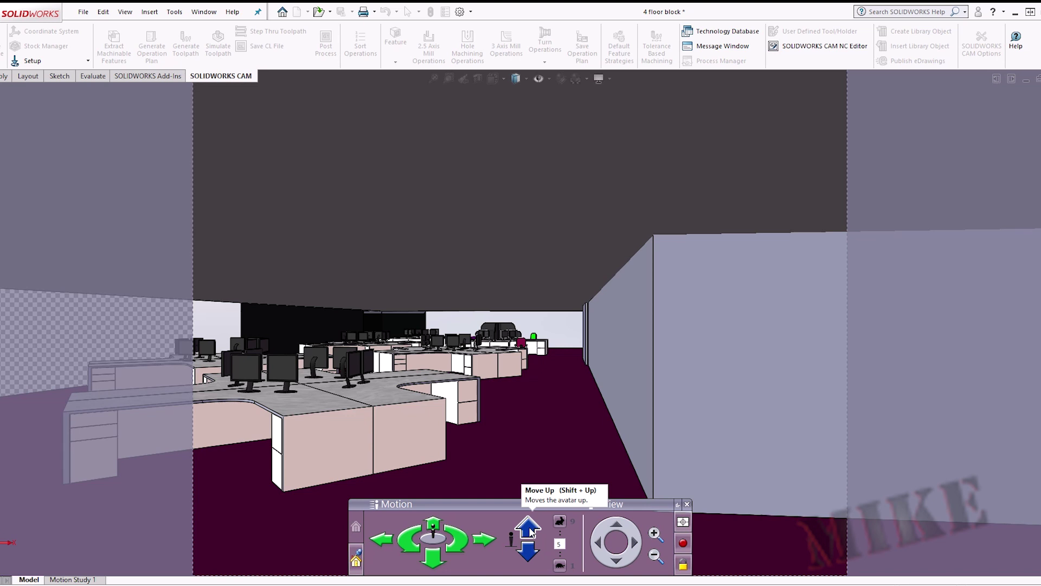
pyautogui.click(530, 531)
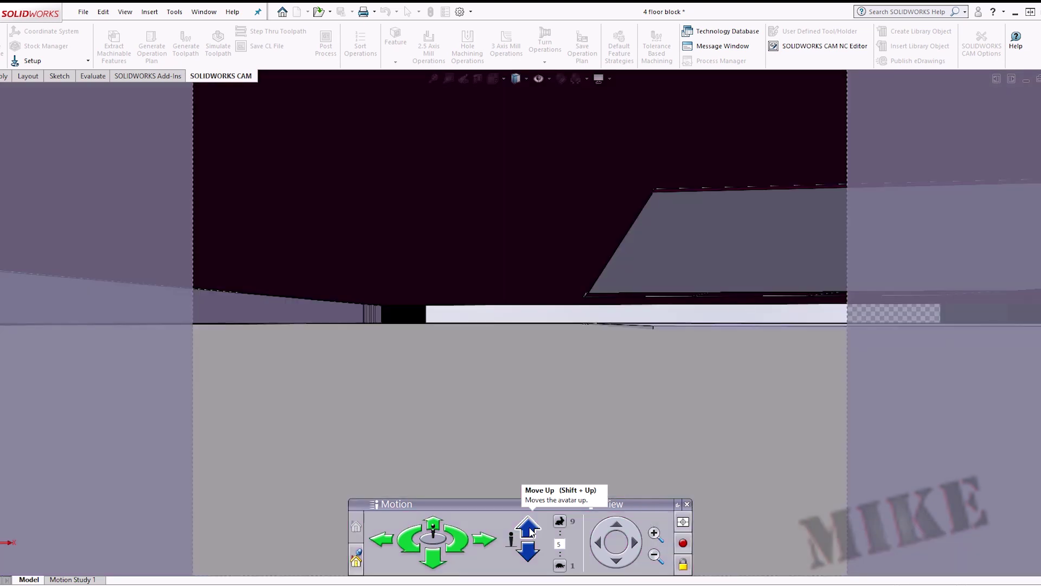
pyautogui.click(530, 532)
pyautogui.click(531, 532)
pyautogui.click(531, 531)
pyautogui.click(530, 534)
pyautogui.click(530, 552)
pyautogui.click(530, 552)
pyautogui.click(530, 552)
pyautogui.click(531, 553)
pyautogui.click(531, 553)
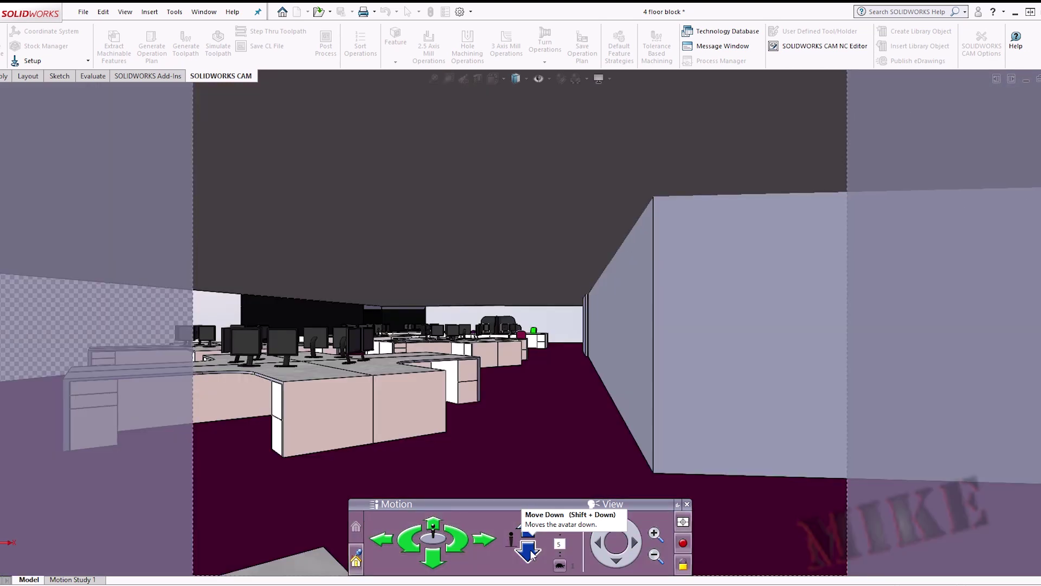
# - Lower the viewpoint slightly, reset the view, and turn the look direction right
pyautogui.click(532, 553)
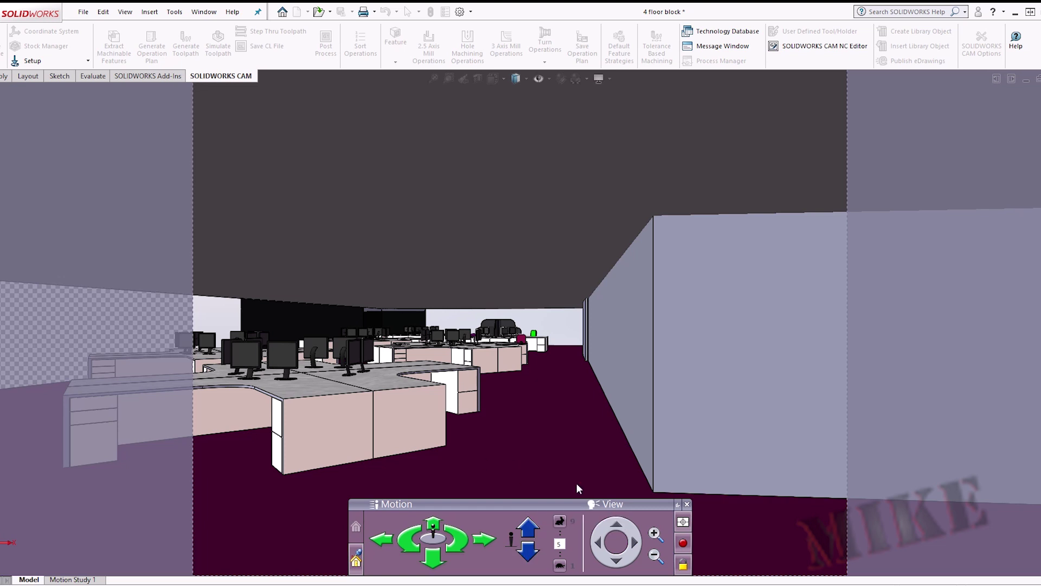
pyautogui.click(615, 540)
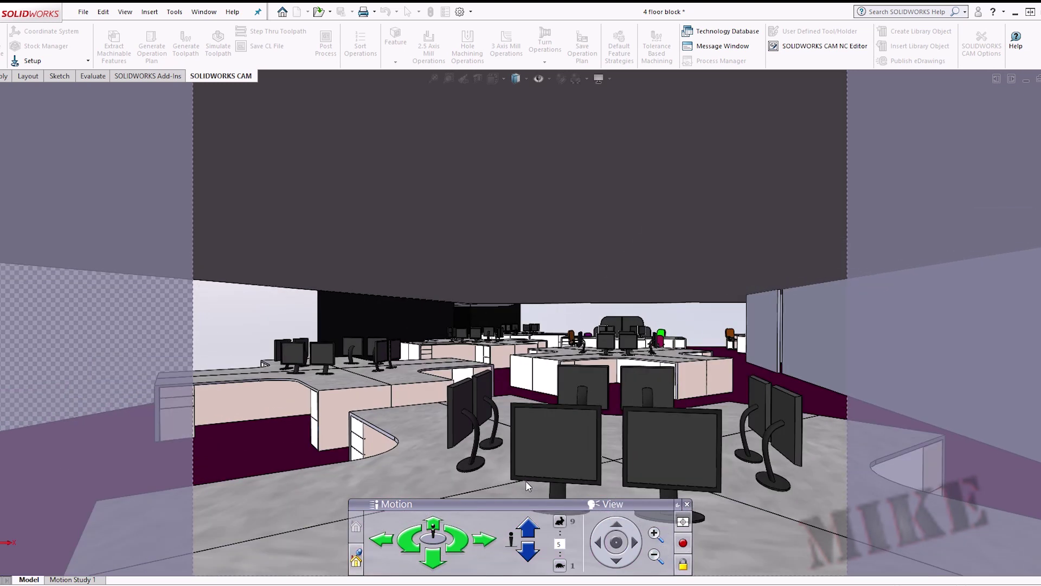
pyautogui.click(622, 546)
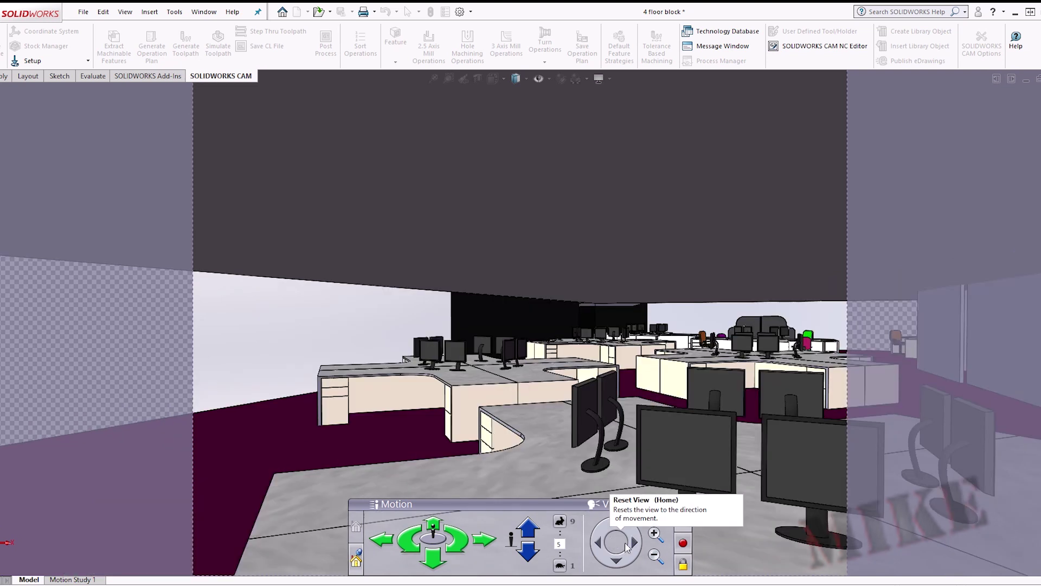
pyautogui.moveTo(634, 544); pyautogui.dragTo(634, 545)
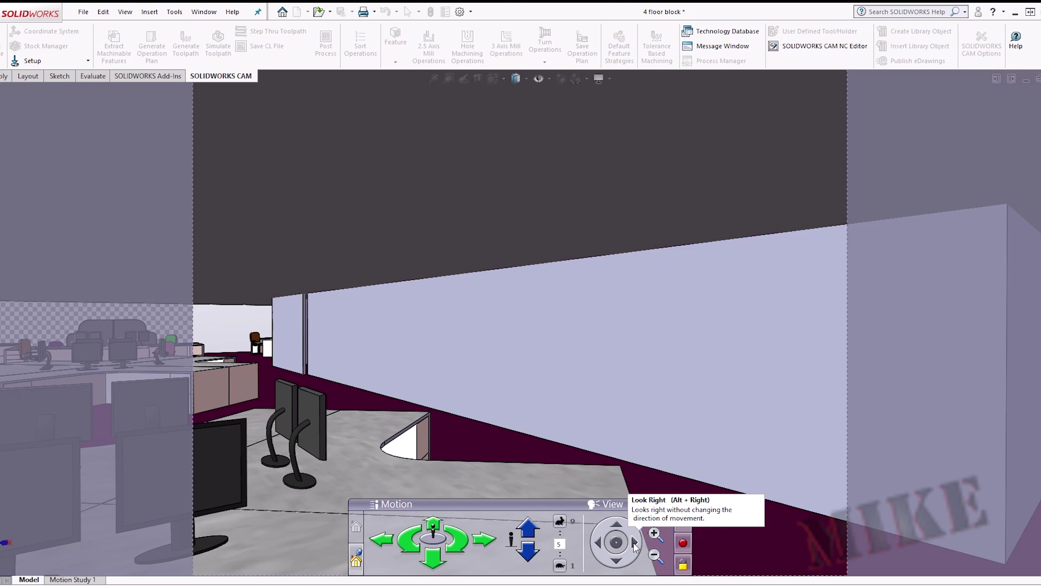
# - Walk forward across the office to the twin-monitor desk pod, look right, and reset the view
pyautogui.moveTo(434, 529); pyautogui.dragTo(434, 524)
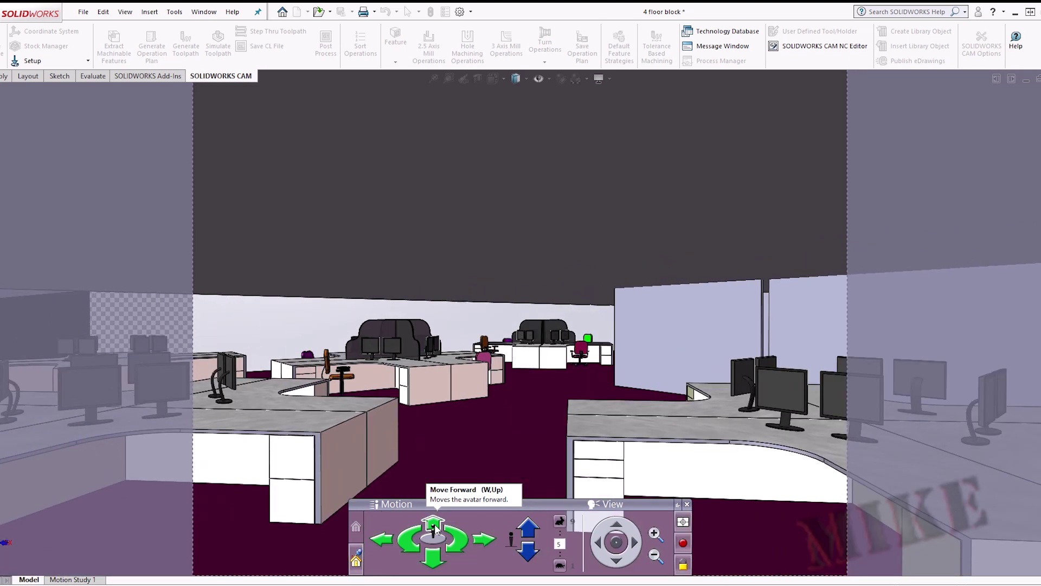
pyautogui.click(617, 545)
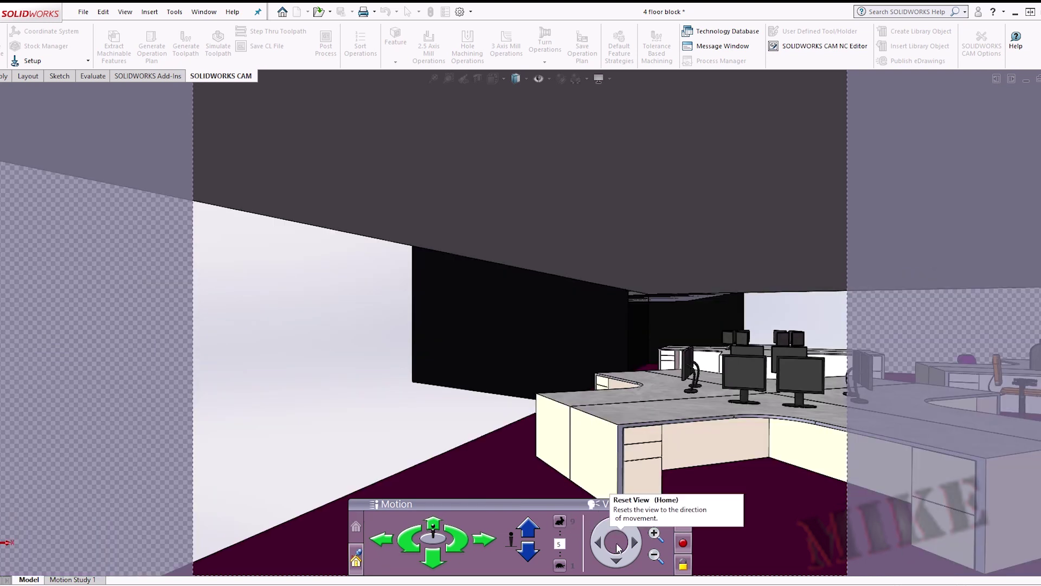
pyautogui.moveTo(458, 544); pyautogui.dragTo(459, 544)
pyautogui.press('Up')
pyautogui.press('Up')
pyautogui.press('Up')
pyautogui.press('Up')
pyautogui.press('Up')
pyautogui.press('Up')
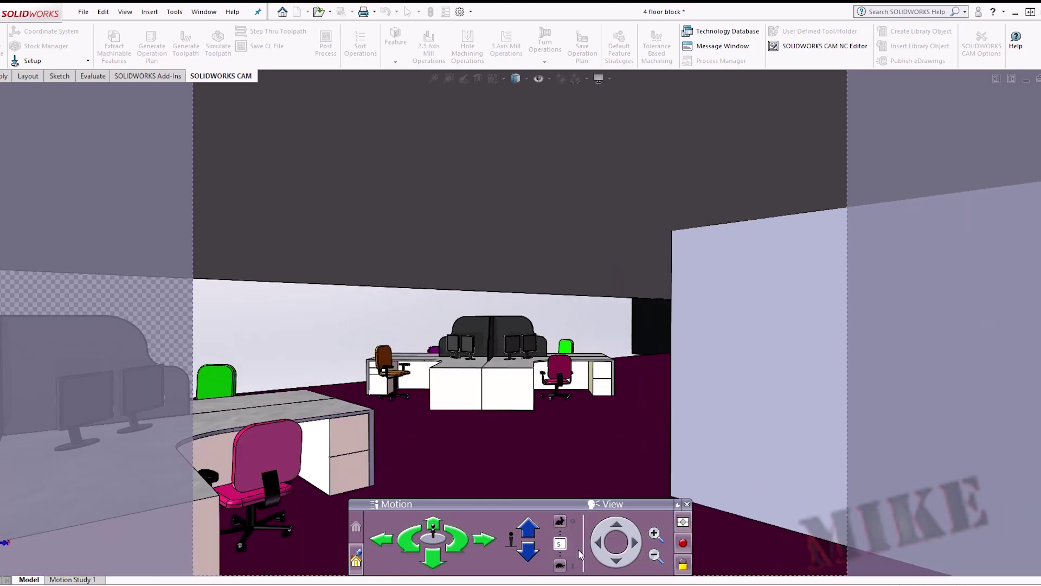
pyautogui.moveTo(635, 545); pyautogui.dragTo(635, 545)
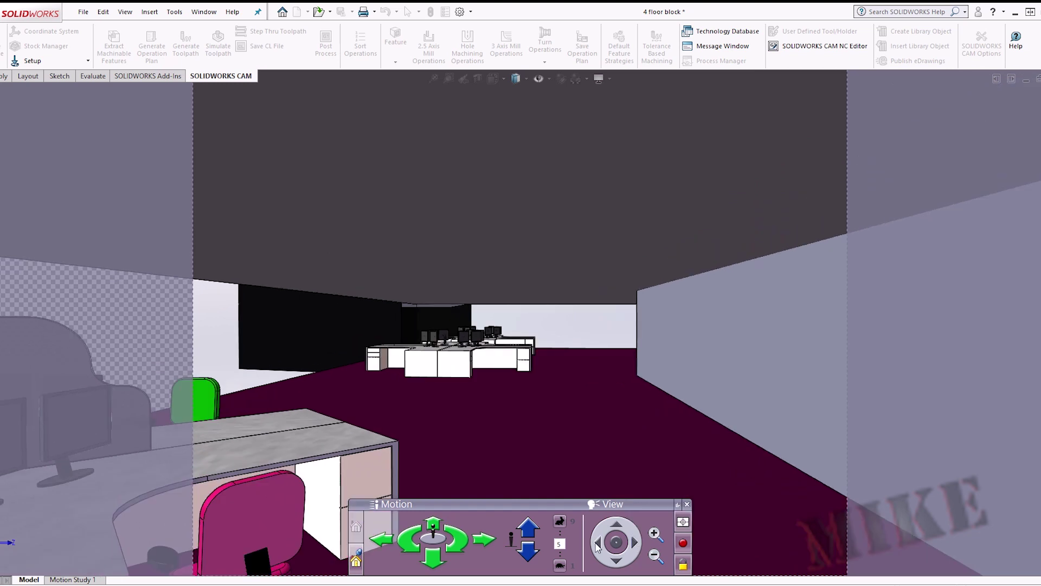
pyautogui.click(618, 544)
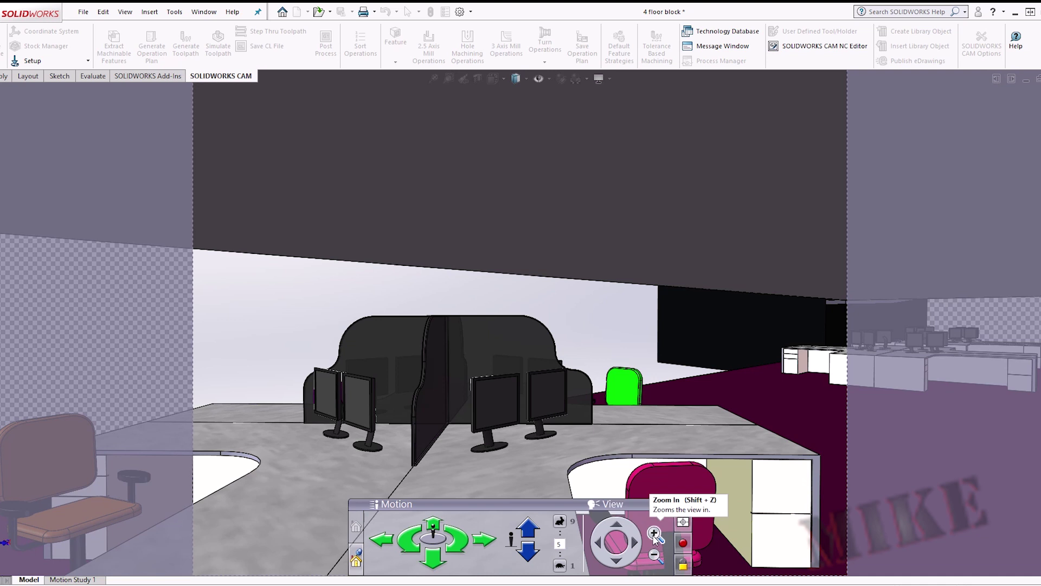
pyautogui.click(683, 523)
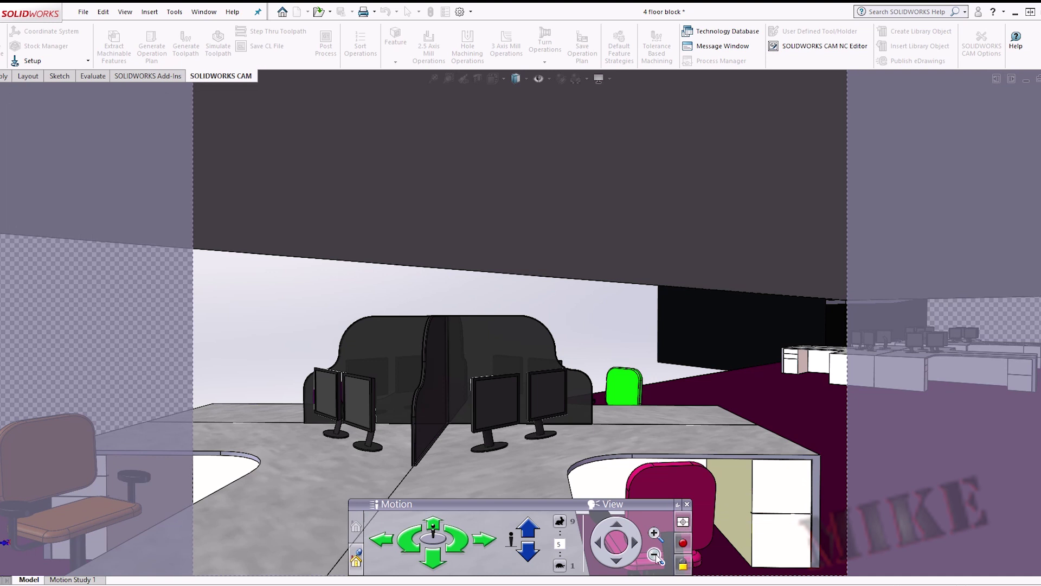
pyautogui.click(655, 555)
pyautogui.click(655, 554)
pyautogui.click(655, 555)
pyautogui.click(655, 554)
pyautogui.click(655, 555)
pyautogui.click(656, 534)
pyautogui.click(656, 533)
pyautogui.click(655, 534)
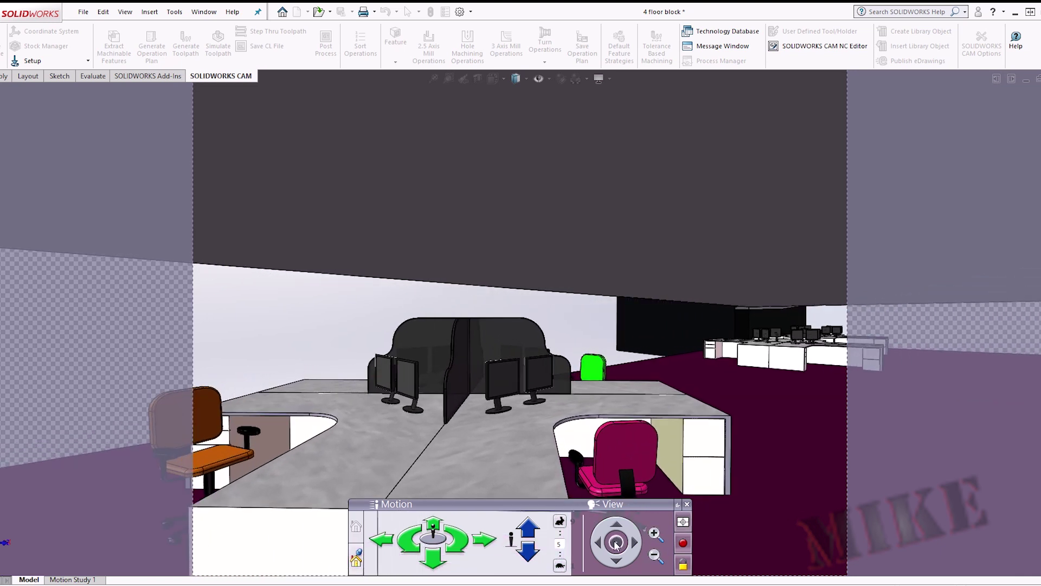
pyautogui.click(616, 542)
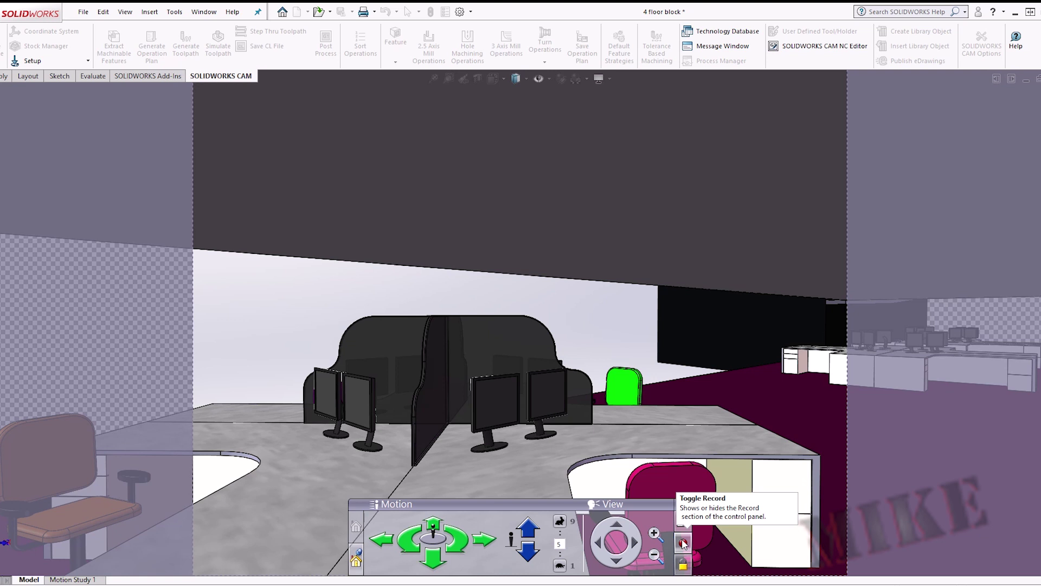
# - Start recording the walk-through and turn right past the wall toward the desks and chair
pyautogui.click(684, 543)
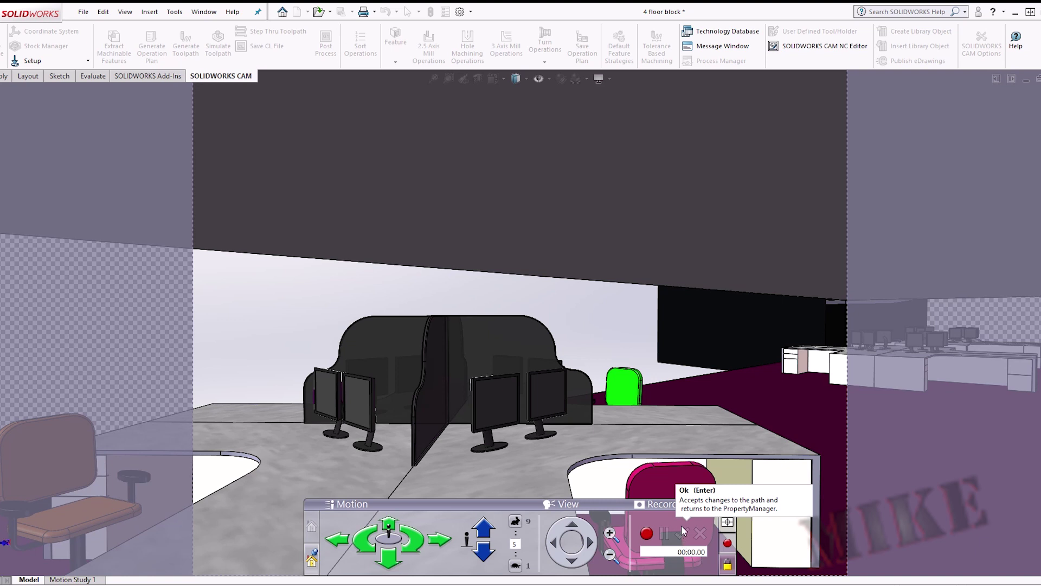
pyautogui.click(647, 534)
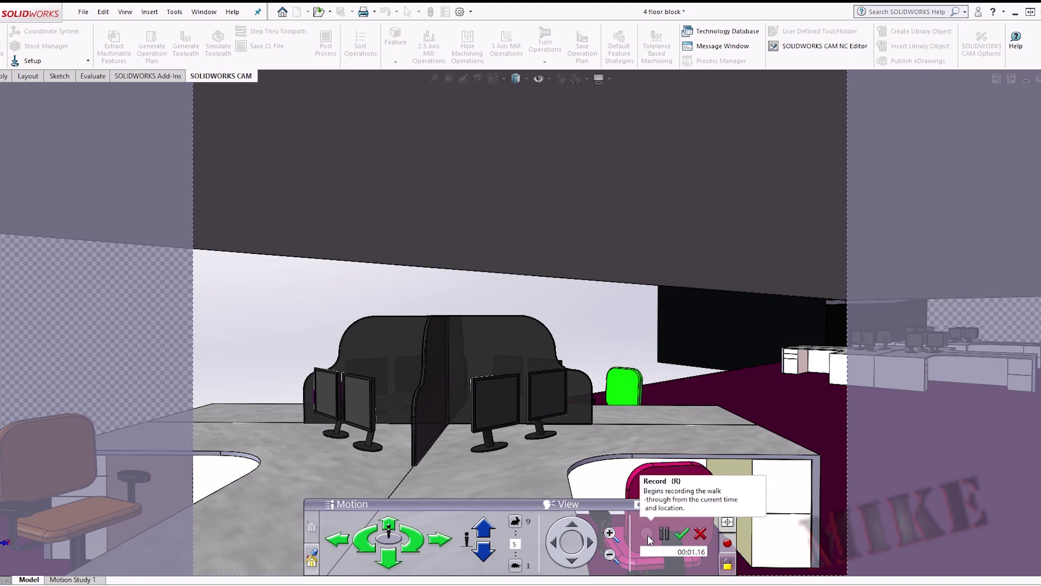
pyautogui.press('Right')
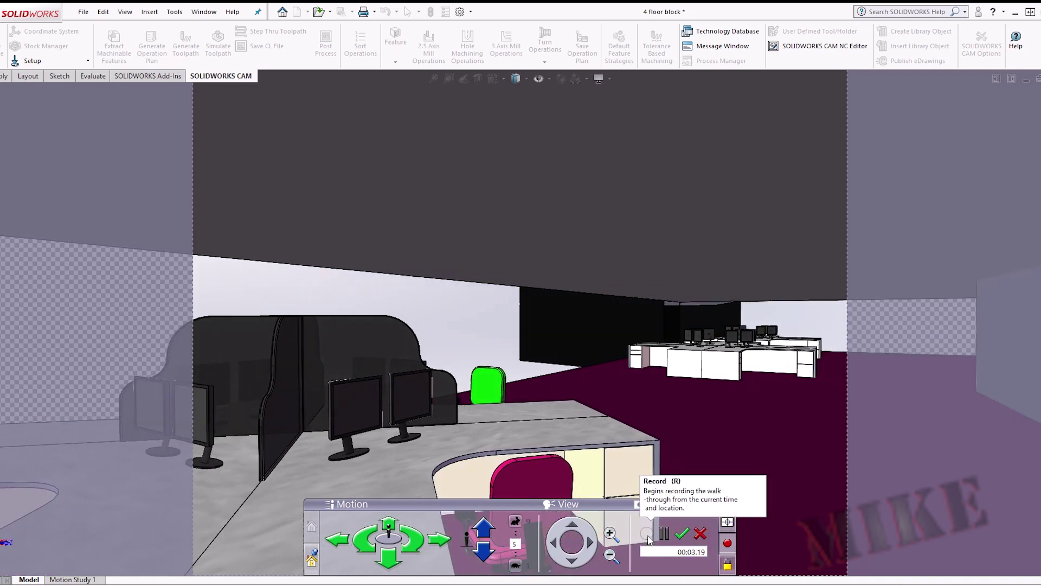
pyautogui.press('Right')
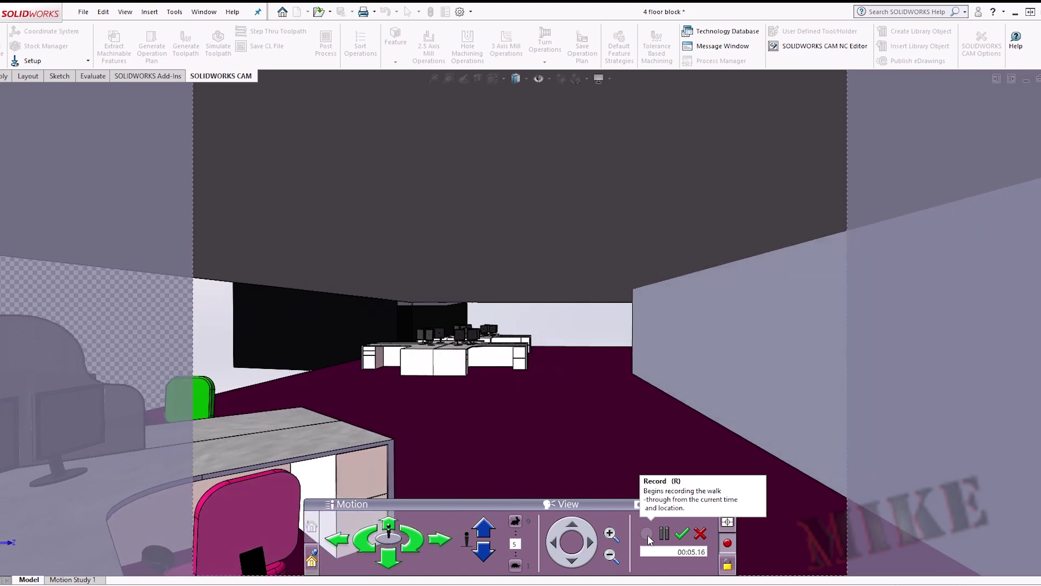
pyautogui.press('Right')
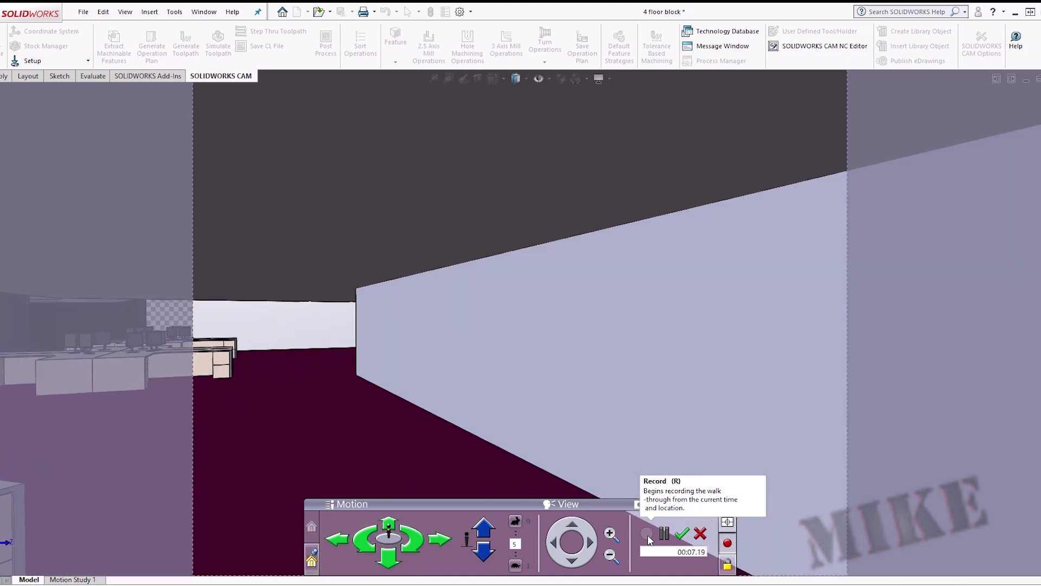
pyautogui.press('Right')
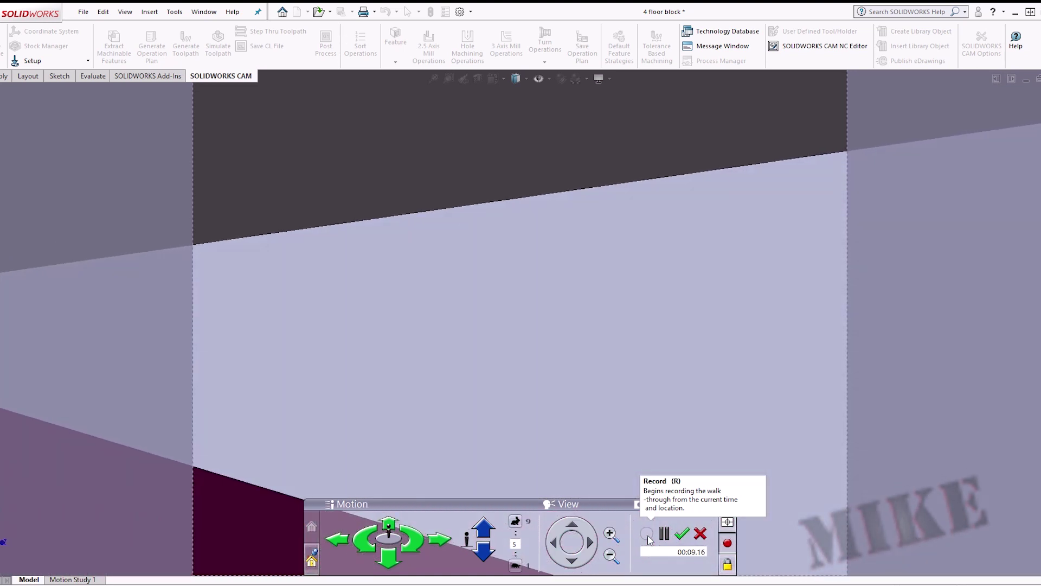
pyautogui.press('Right')
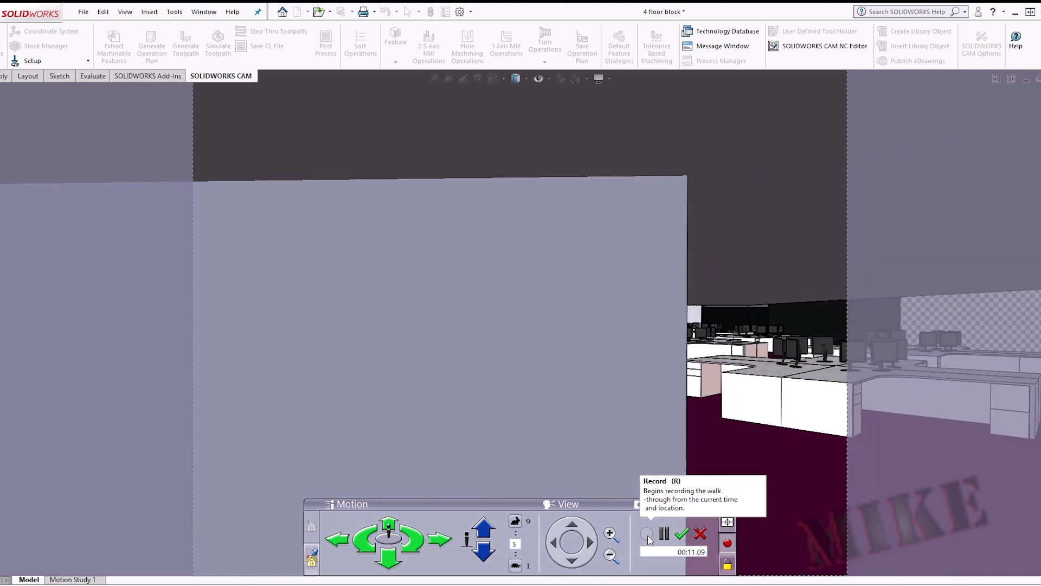
pyautogui.press('Right')
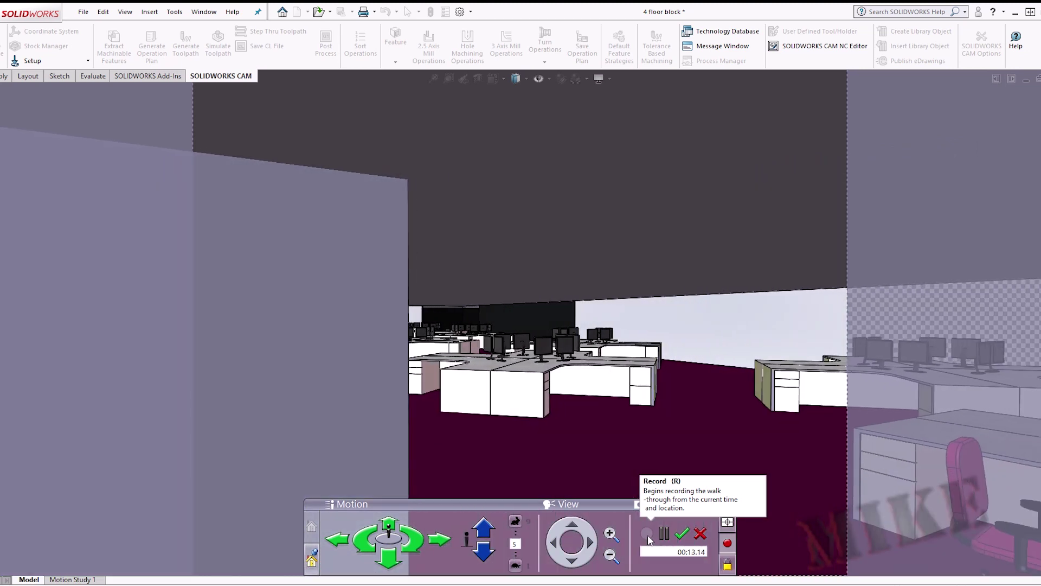
pyautogui.press('Right')
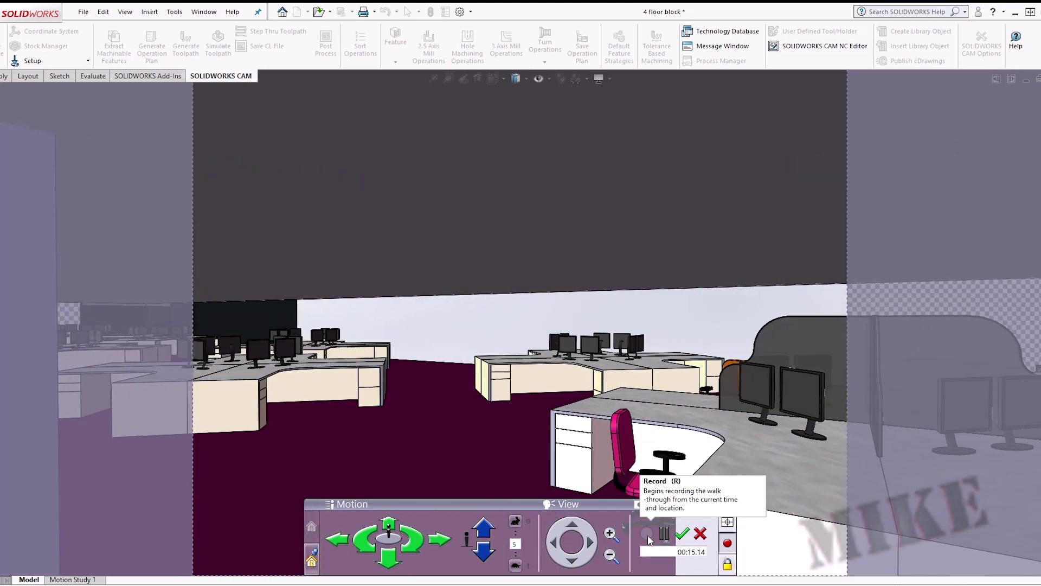
# - Move forward toward the monitor desks and turn left to face the desk rows
pyautogui.press('Right')
pyautogui.press('Up')
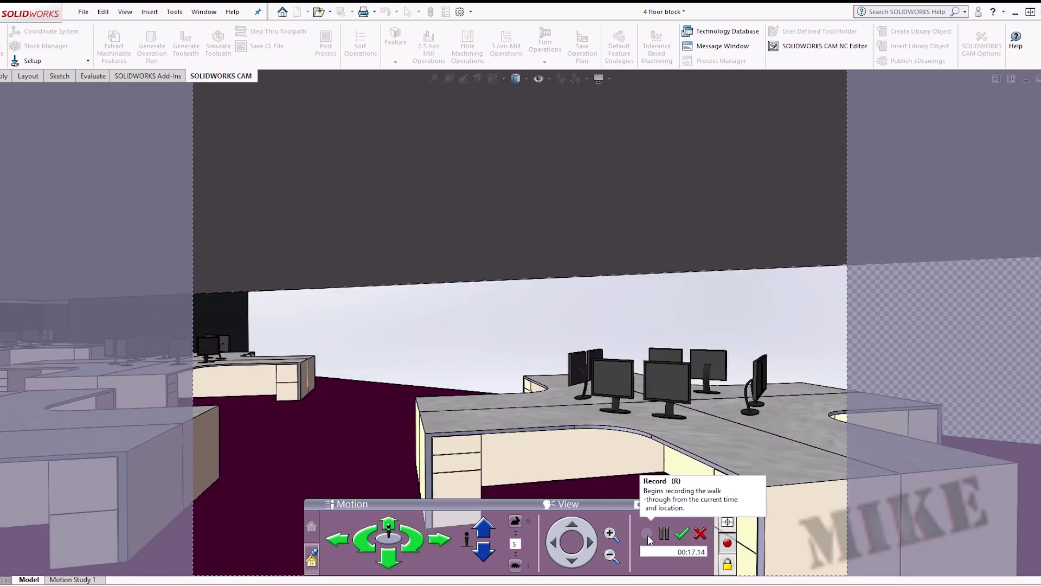
pyautogui.press('Left')
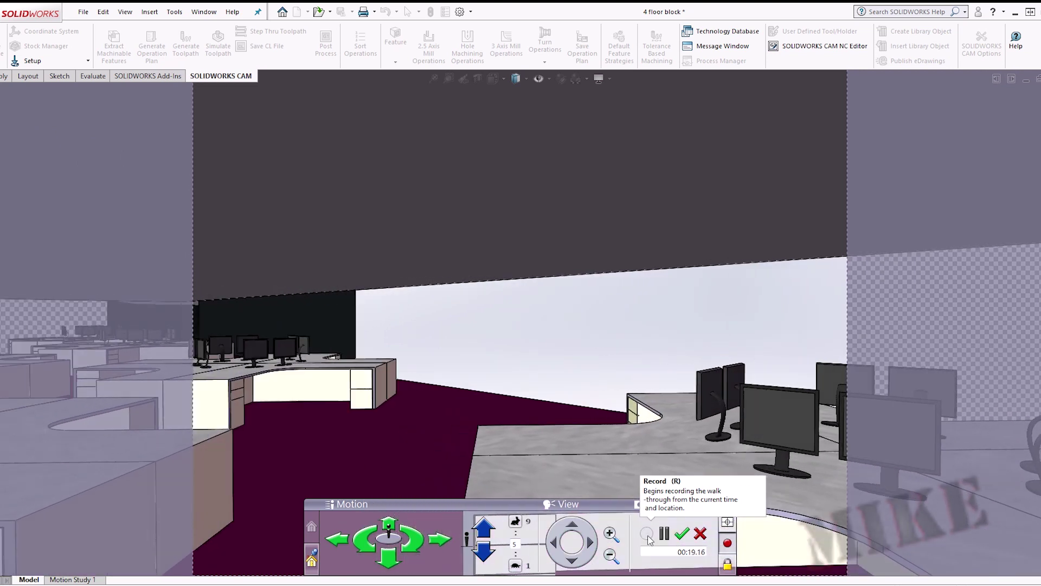
pyautogui.press('Left')
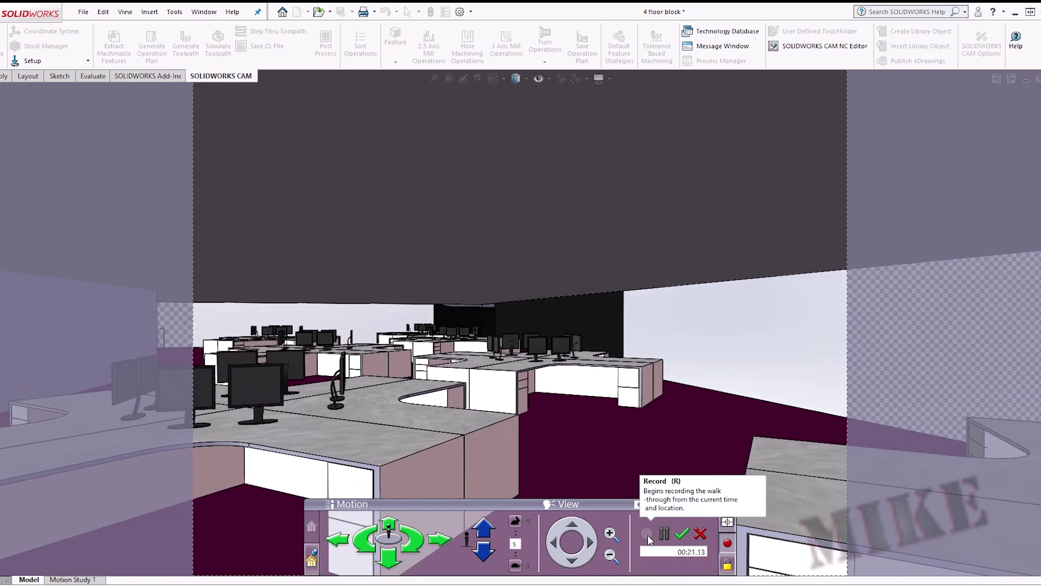
pyautogui.press('Left')
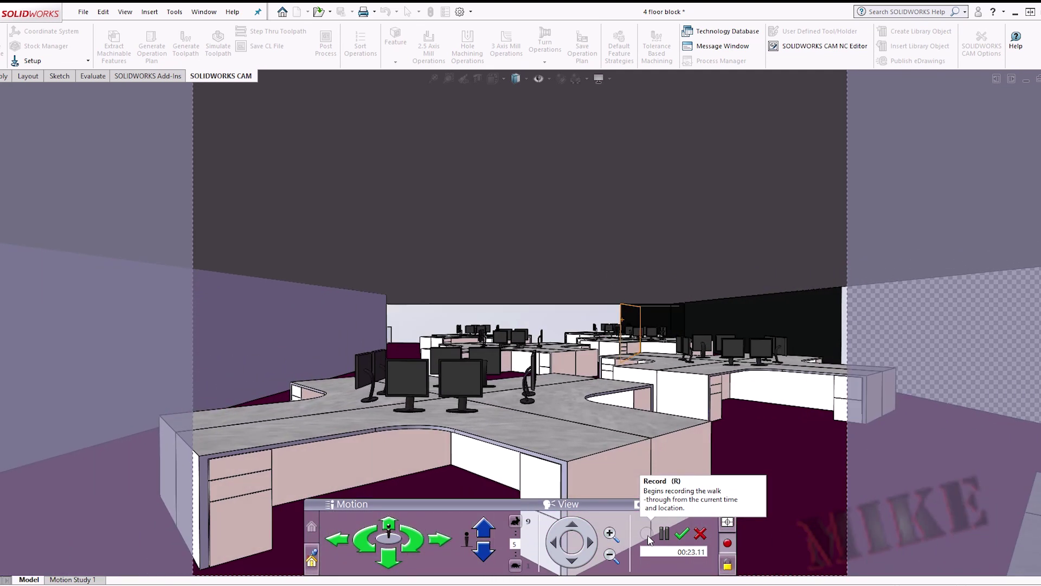
# - Pause the recording, move forward past the near desks, then resume recording
pyautogui.click(664, 534)
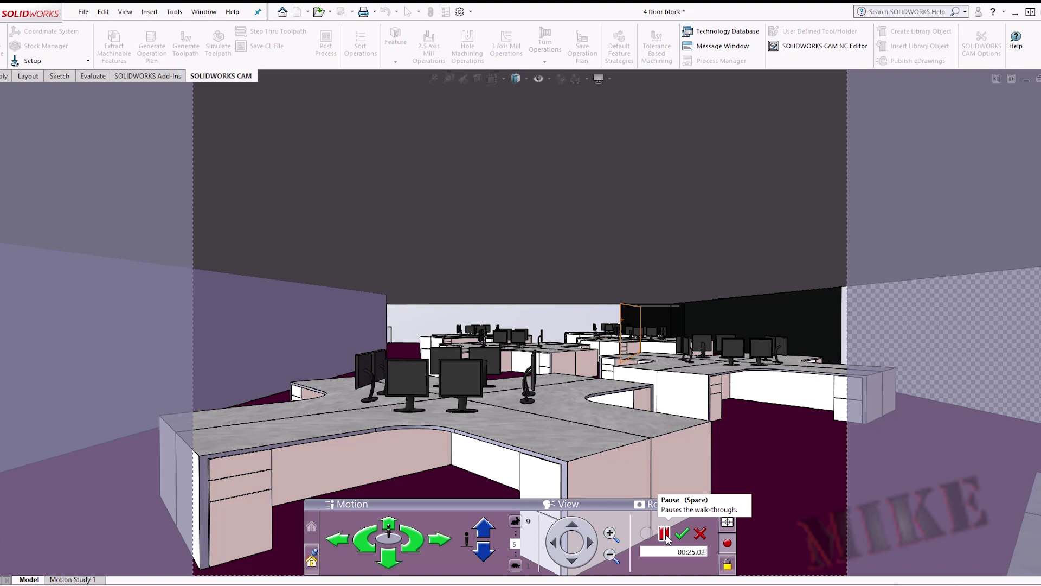
pyautogui.press('Up')
pyautogui.press('Up')
pyautogui.press('Up')
pyautogui.press('Up')
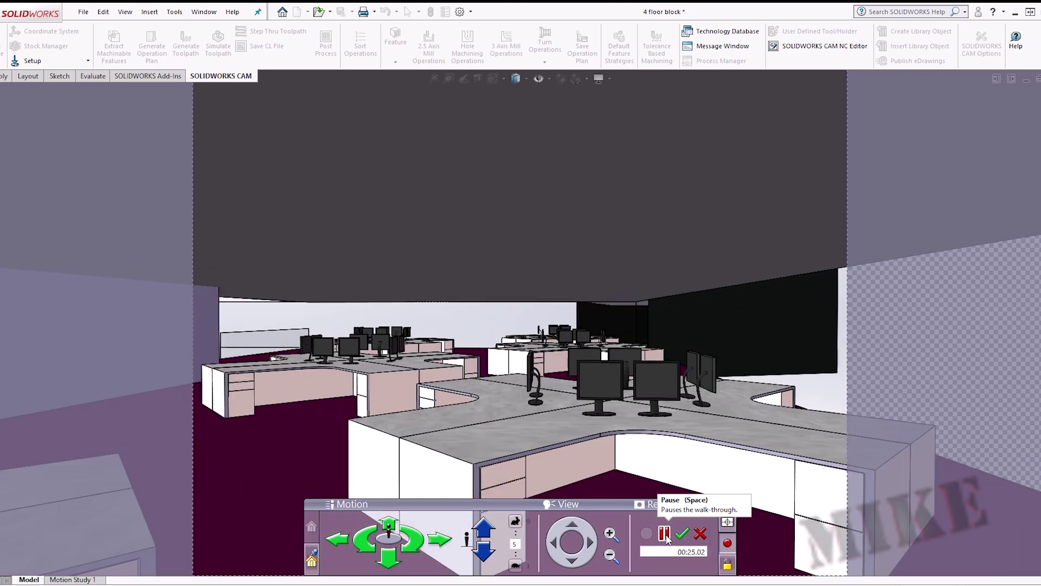
pyautogui.press('Up')
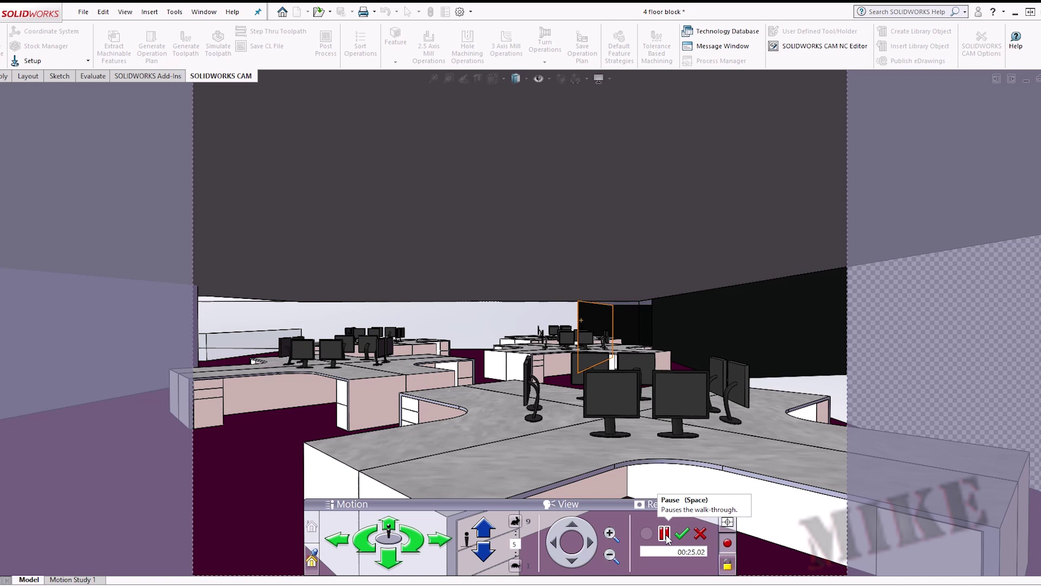
pyautogui.click(665, 534)
pyautogui.press('Down')
pyautogui.press('Down')
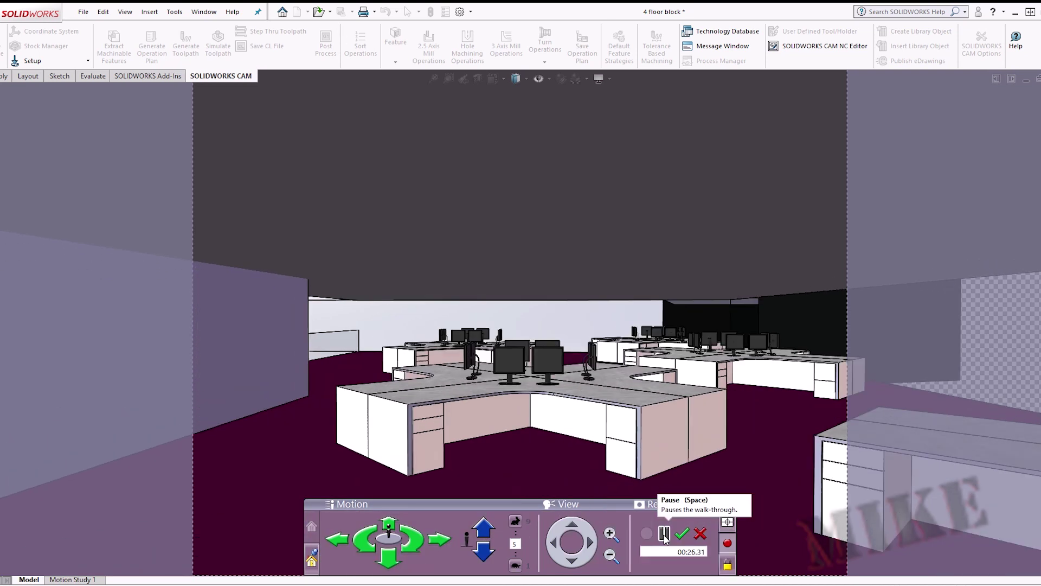
# - Turn left and walk forward to the lounge with red sofas and a round table
pyautogui.press('Left')
pyautogui.press('Up')
pyautogui.press('Up')
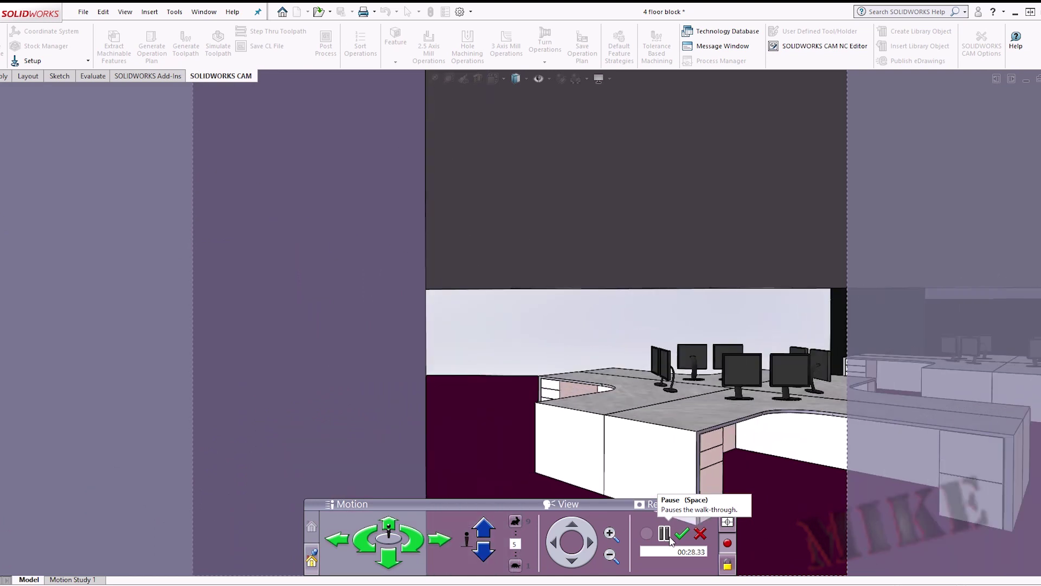
pyautogui.press('Up')
pyautogui.press('Left')
pyautogui.press('Left')
pyautogui.press('Up')
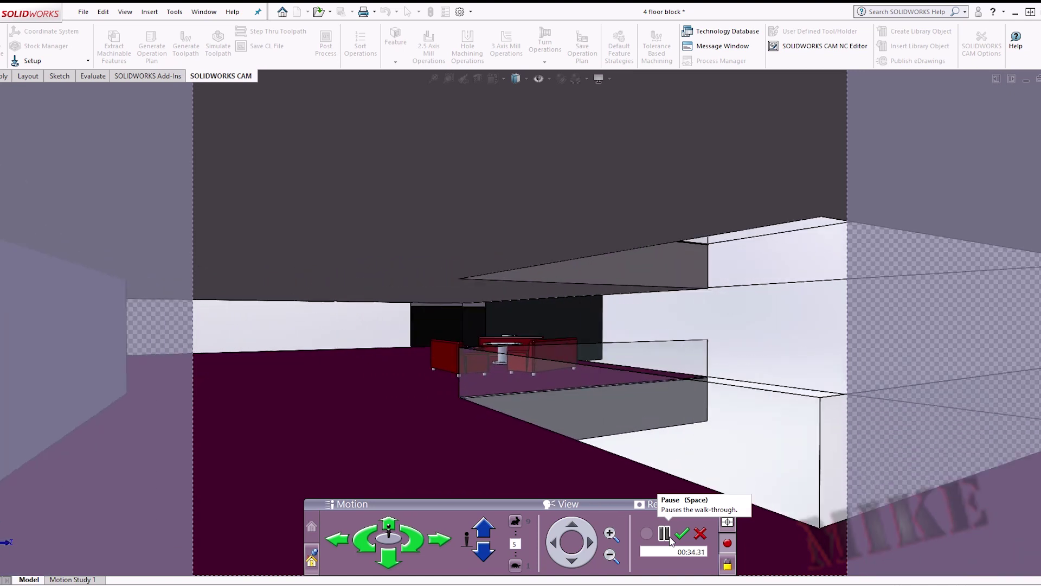
pyautogui.press('Up')
pyautogui.press('Left')
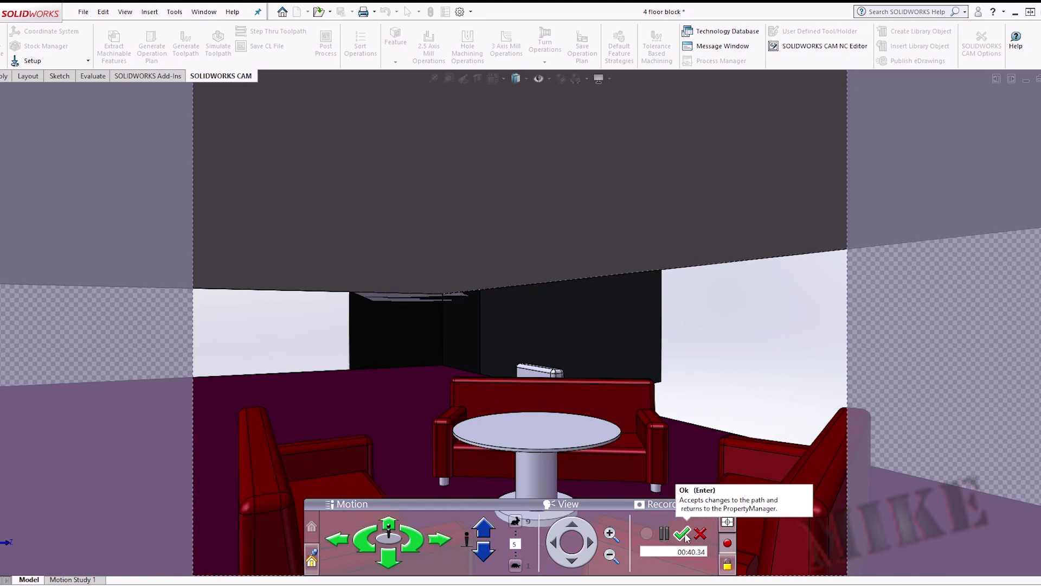
# - Finish the walk-through keeping the recording, play it back, then stop playback
pyautogui.click(682, 534)
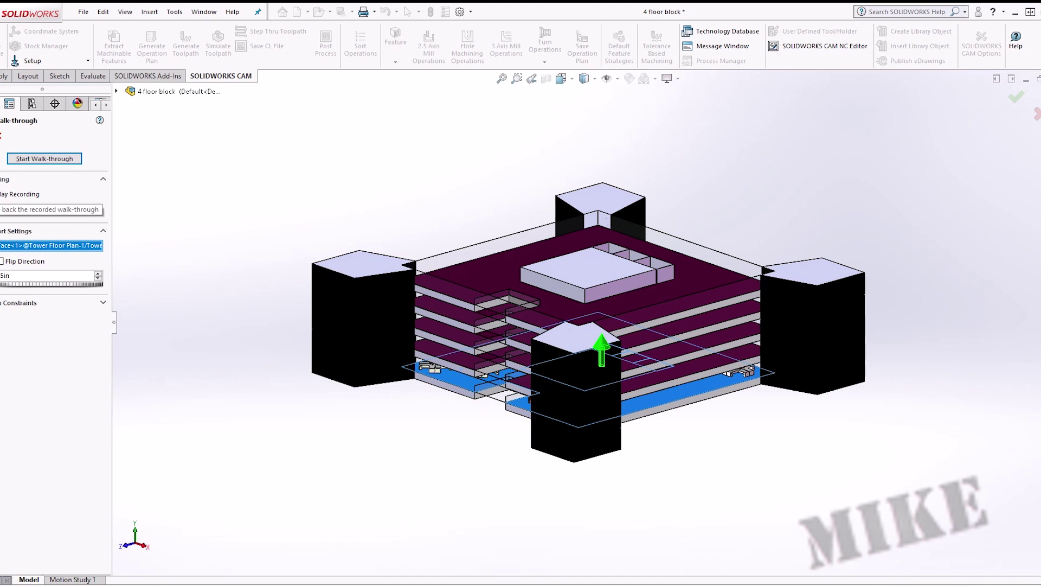
pyautogui.click(45, 159)
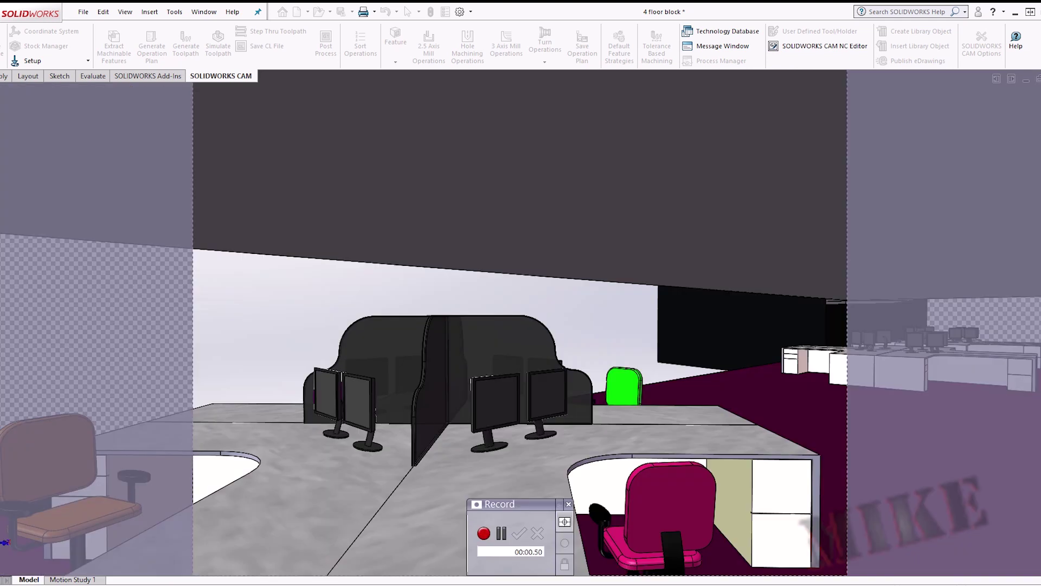
pyautogui.press('Right')
pyautogui.press('Right')
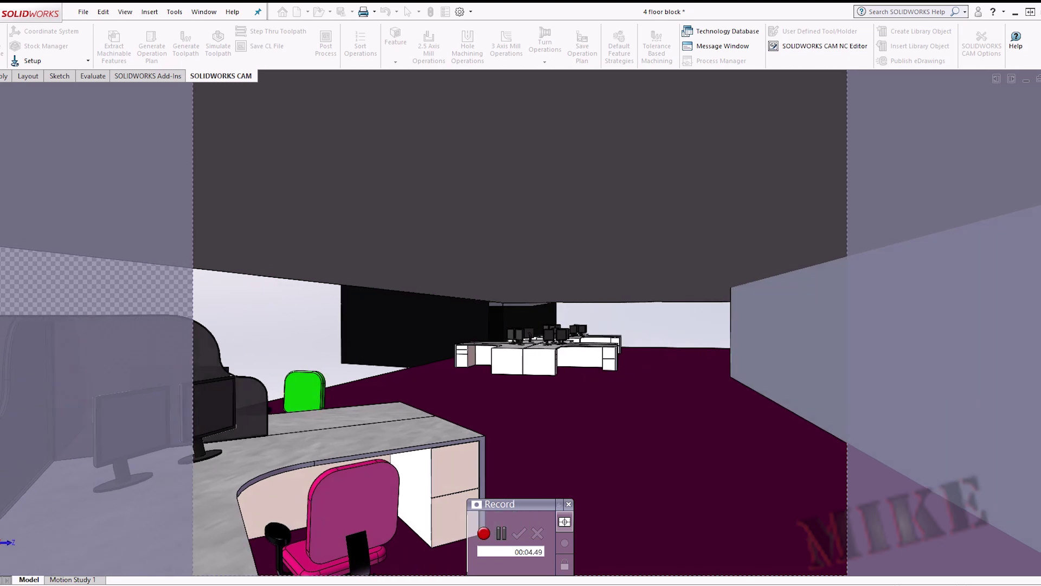
pyautogui.press('Right')
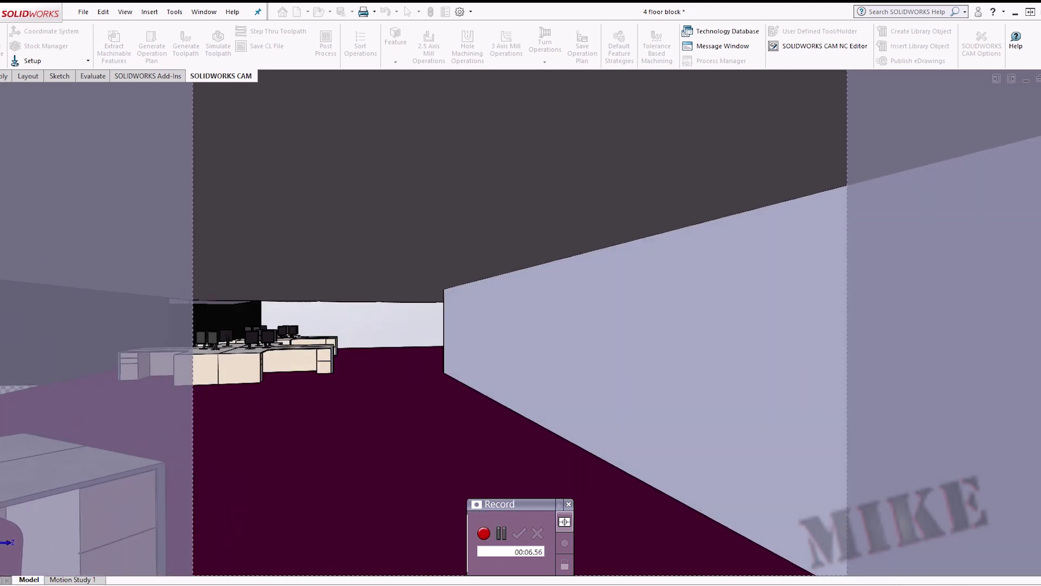
pyautogui.press('Right')
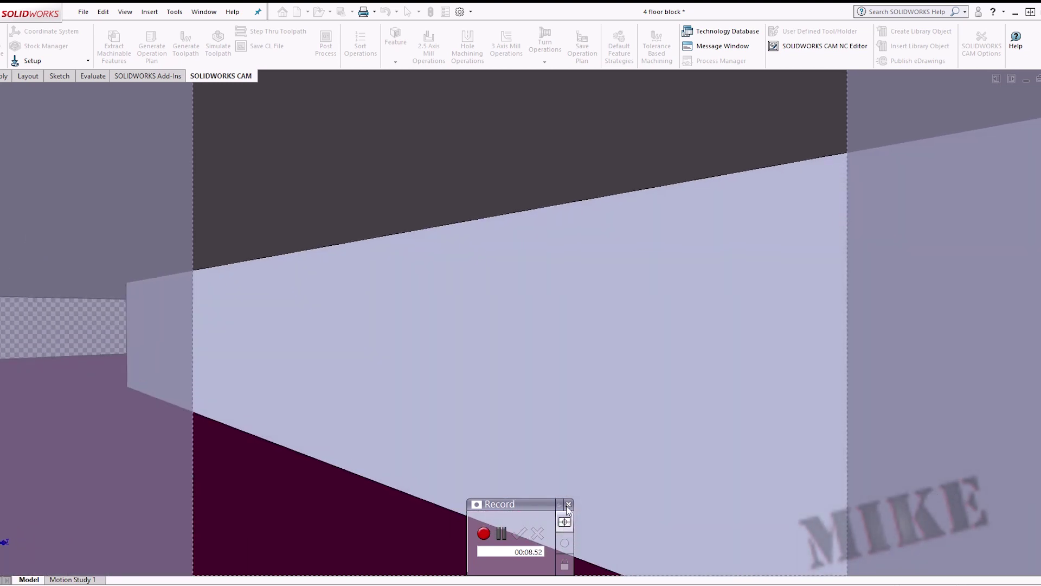
pyautogui.press('Right')
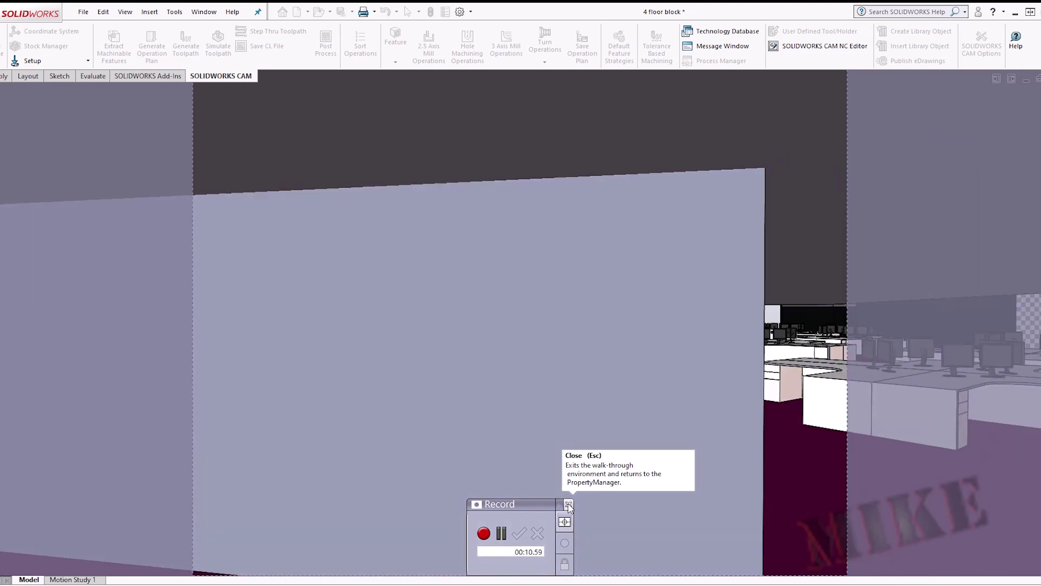
pyautogui.press('Right')
pyautogui.click(567, 504)
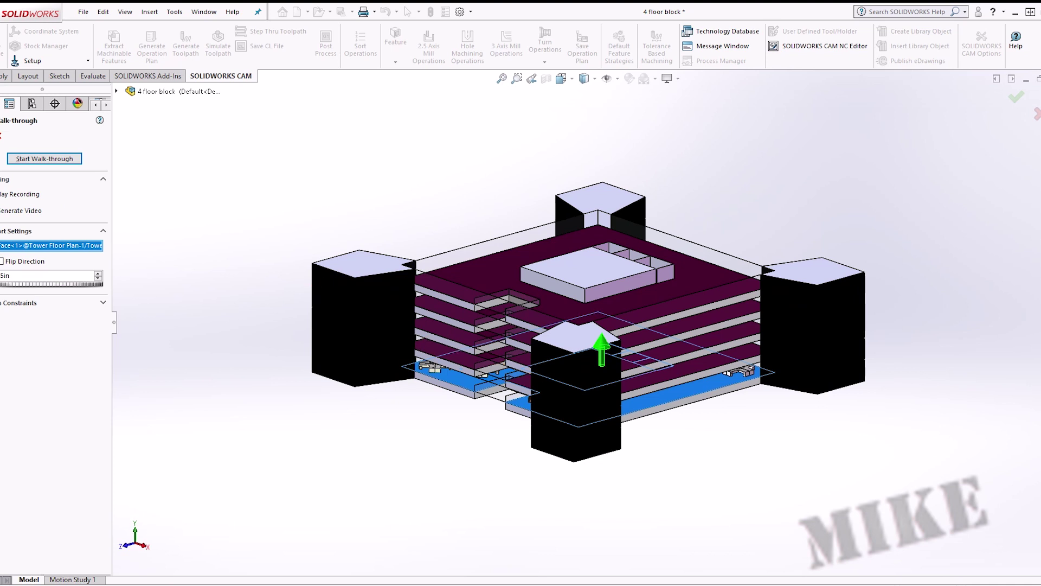
# - Generate the video as Microsoft AVI '4 floor block', changing frames per second from 7.5 to 24
pyautogui.click(21, 211)
pyautogui.click(501, 306)
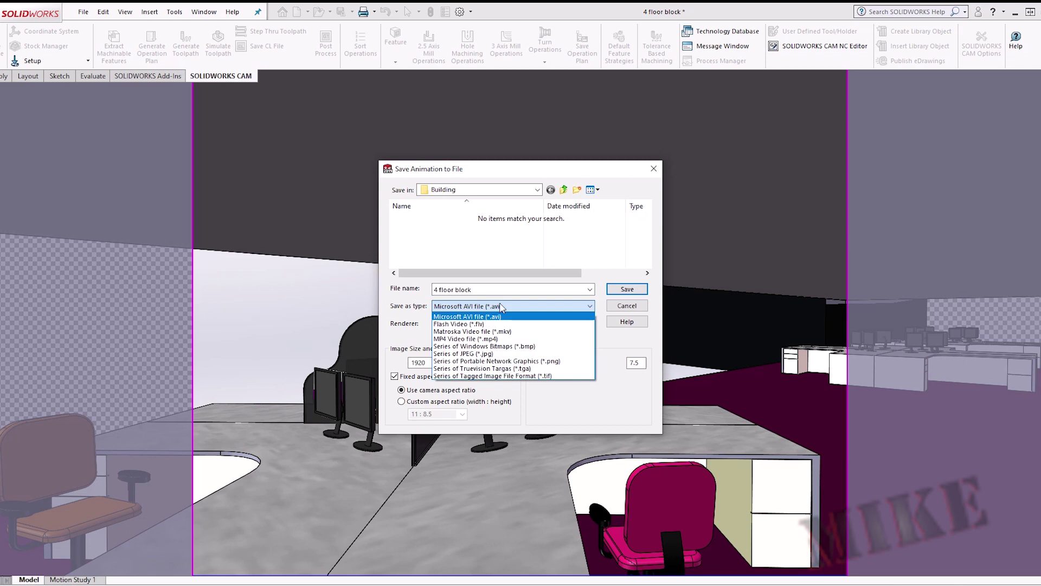
pyautogui.click(468, 317)
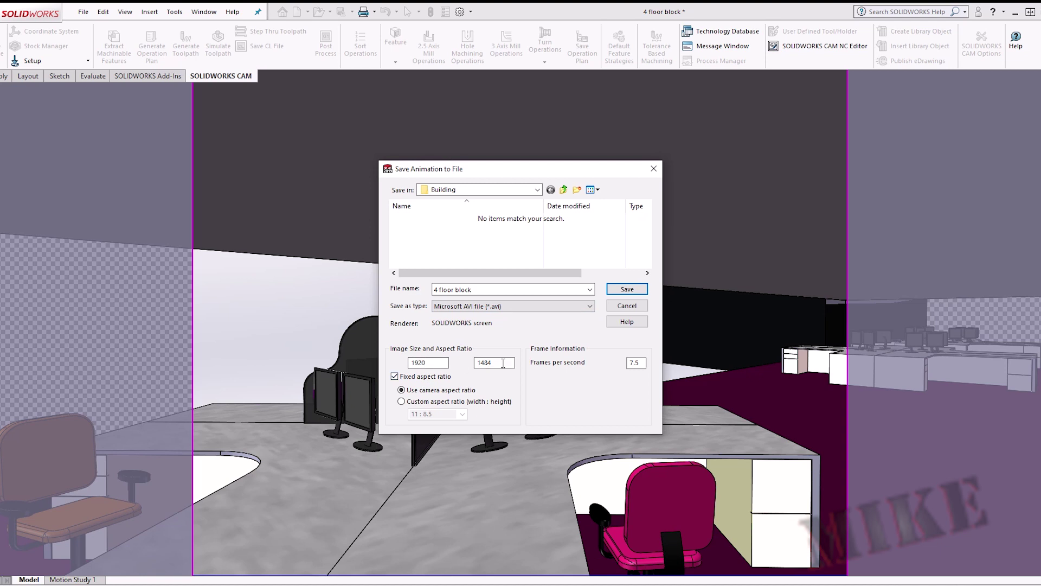
pyautogui.doubleClick(640, 362)
pyautogui.write('24')
# - Save the video with the Full Frames (Uncompressed) compressor and render the AVI
pyautogui.click(628, 292)
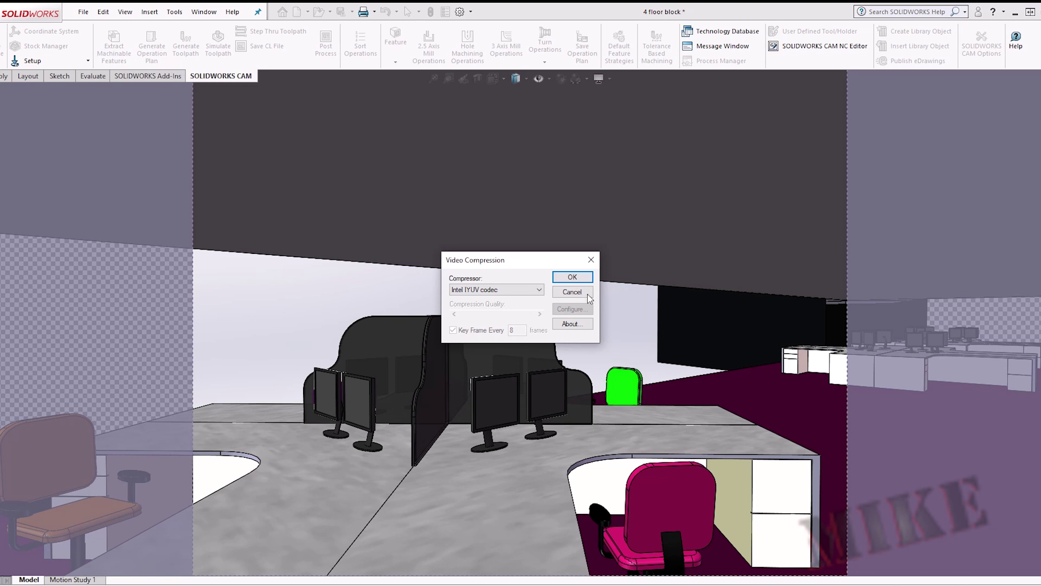
pyautogui.click(539, 289)
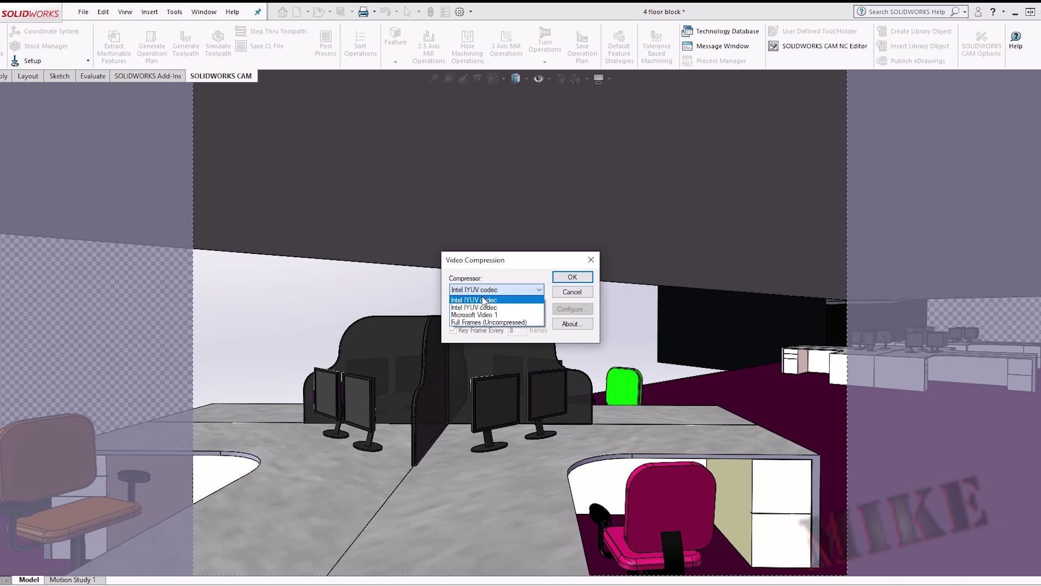
pyautogui.click(494, 323)
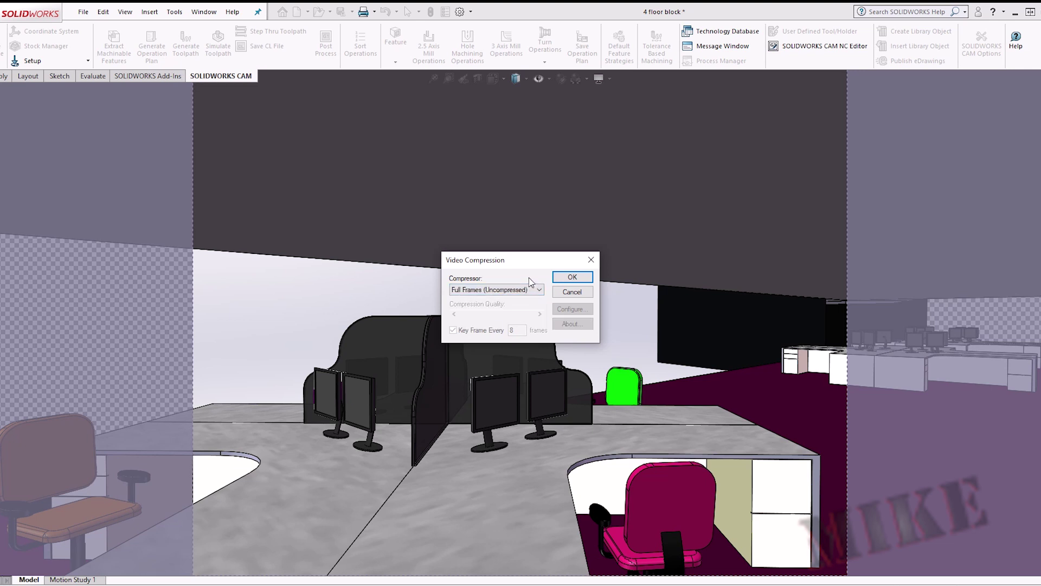
pyautogui.click(573, 278)
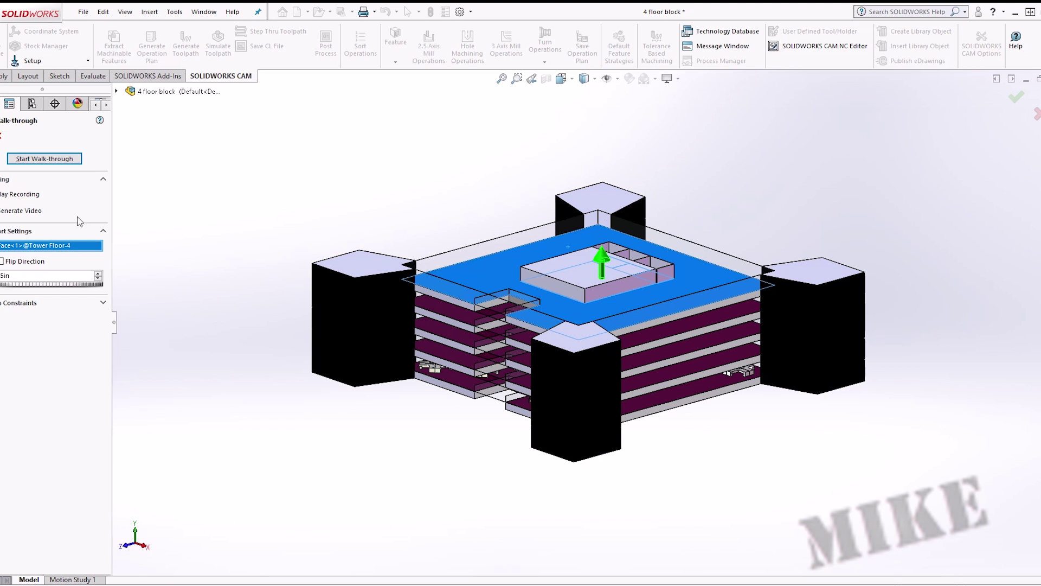
# - Start a new walk-through and steer past the desks to the pod with orange and pink chairs
pyautogui.click(45, 158)
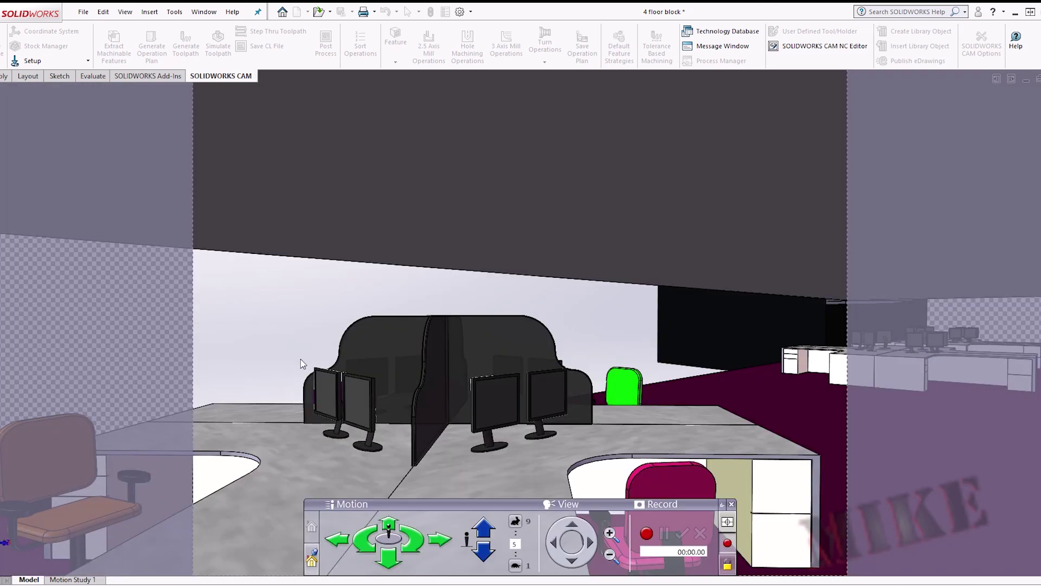
pyautogui.moveTo(609, 380); pyautogui.dragTo(437, 340)
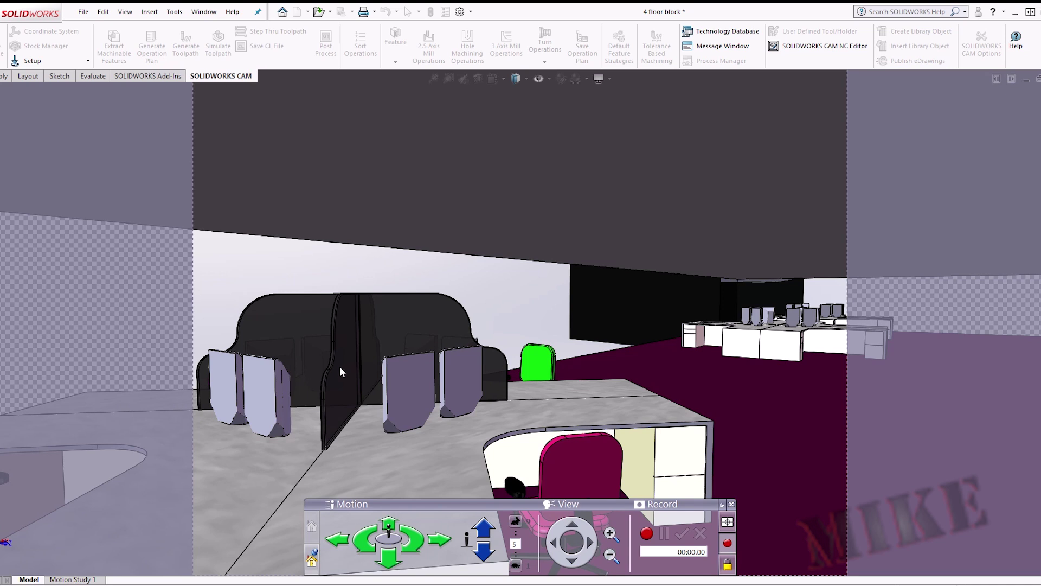
pyautogui.moveTo(328, 368); pyautogui.dragTo(433, 359)
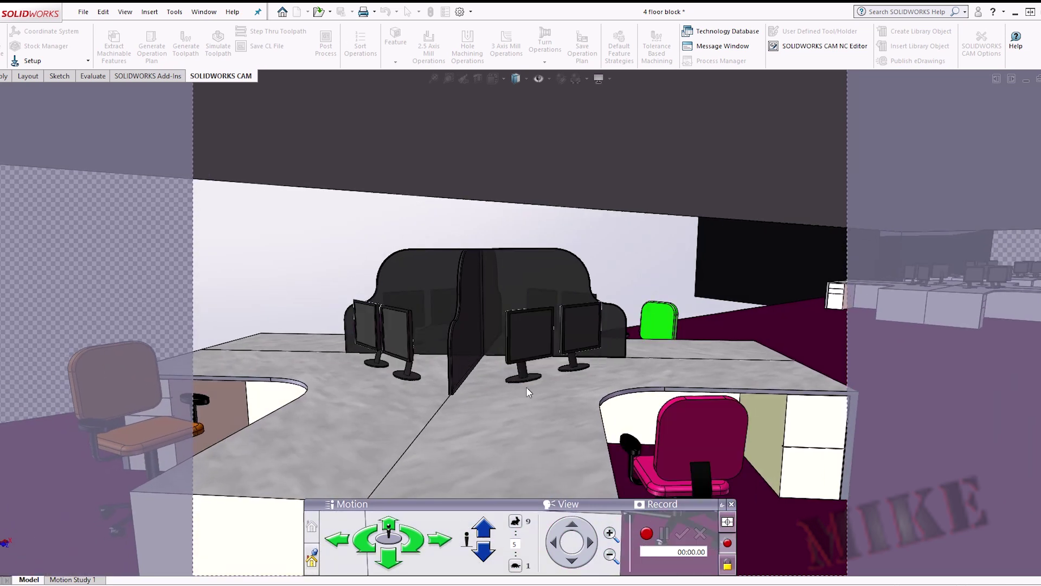
pyautogui.moveTo(577, 341); pyautogui.dragTo(626, 396)
pyautogui.moveTo(605, 335); pyautogui.dragTo(488, 339)
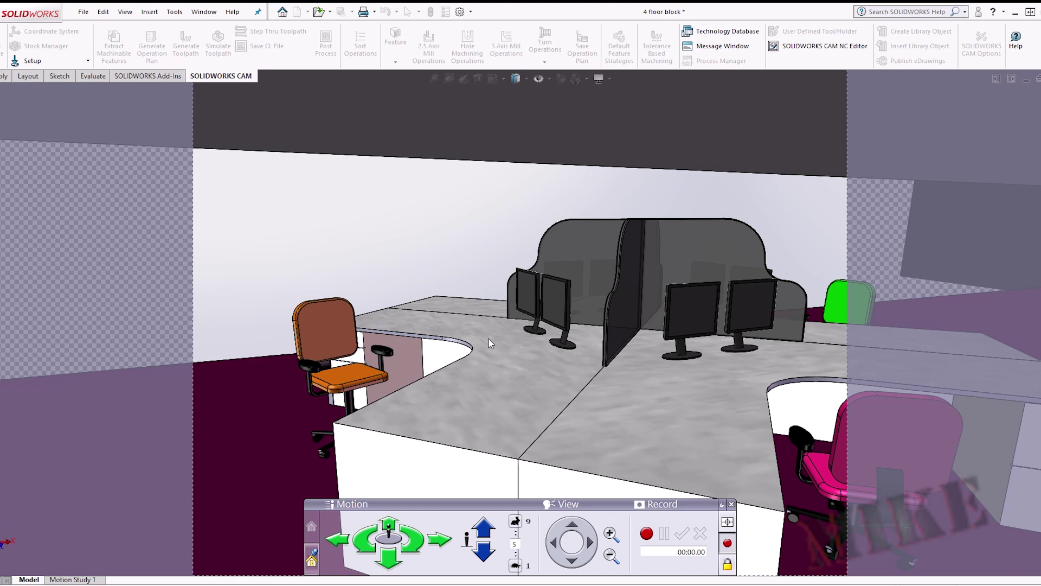
# - Collapse the walk-through panel to the compact arrow toolbar and turn right toward the side wall
pyautogui.click(722, 504)
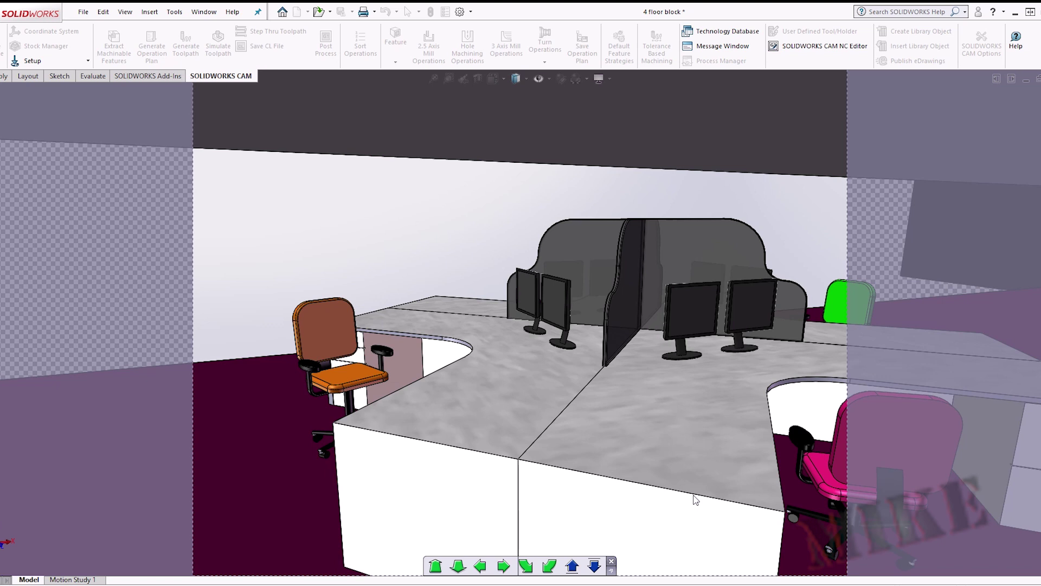
pyautogui.press('Right')
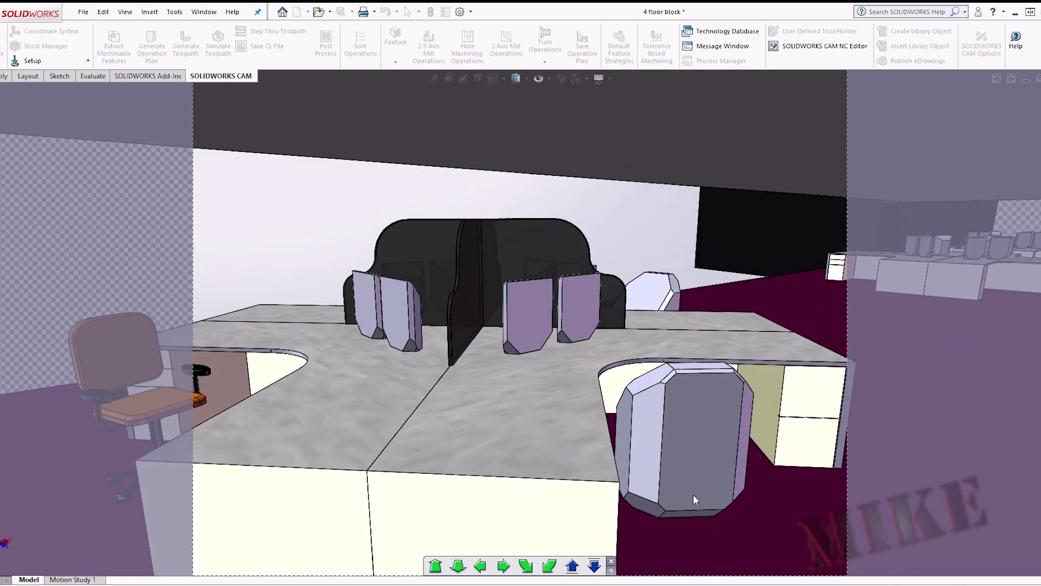
pyautogui.press('Right')
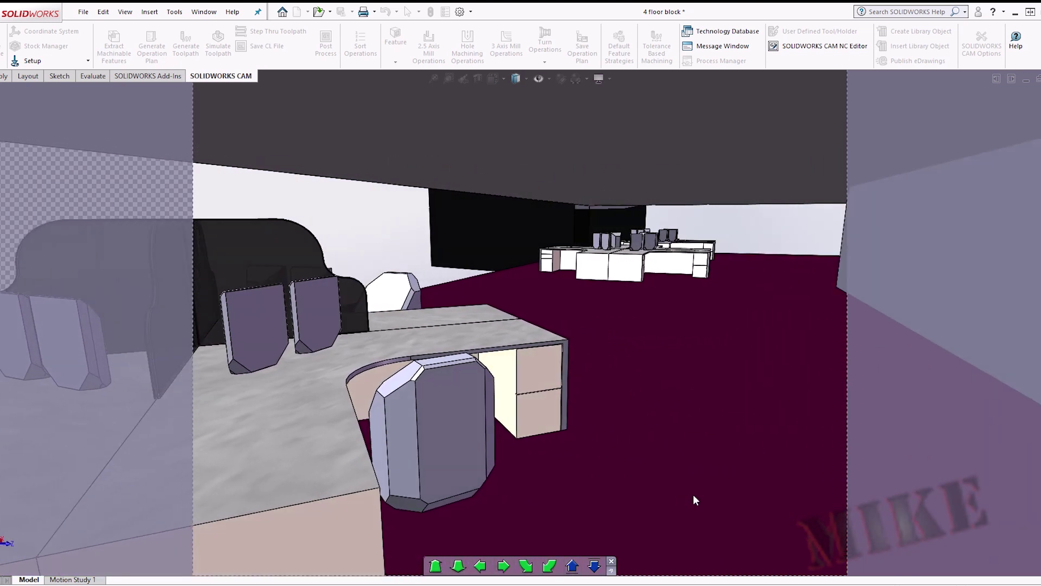
pyautogui.press('Right')
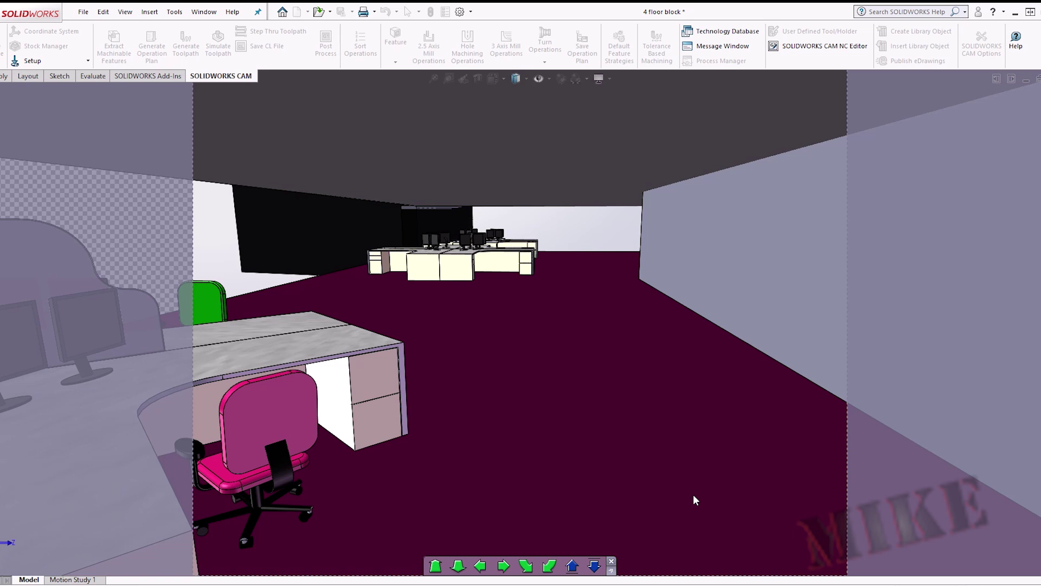
# - Walk toward the desk pod turning left, then back away from the chair blocks
pyautogui.press('Up')
pyautogui.press('Left')
pyautogui.press('Down')
pyautogui.press('Left')
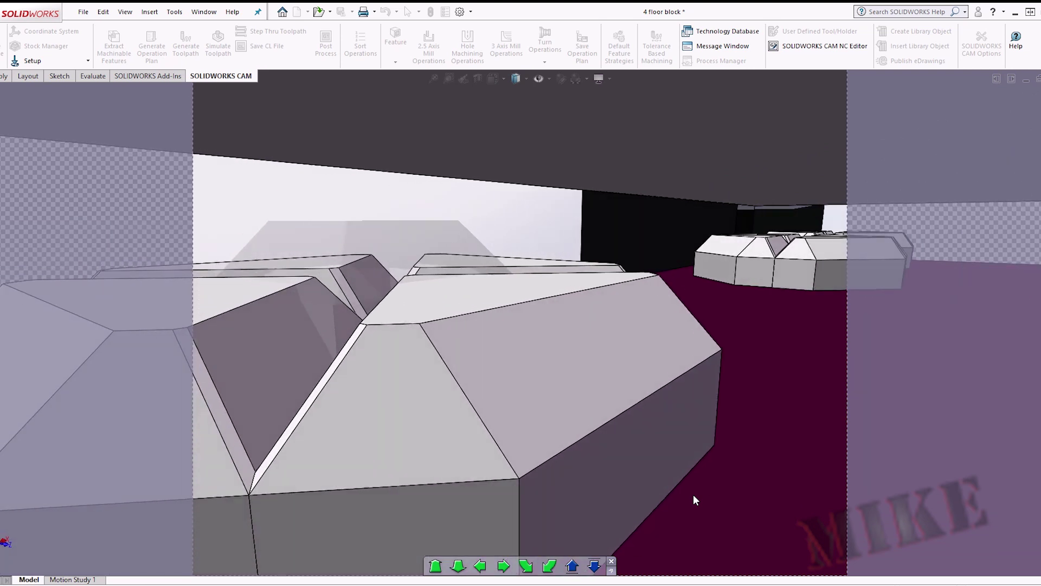